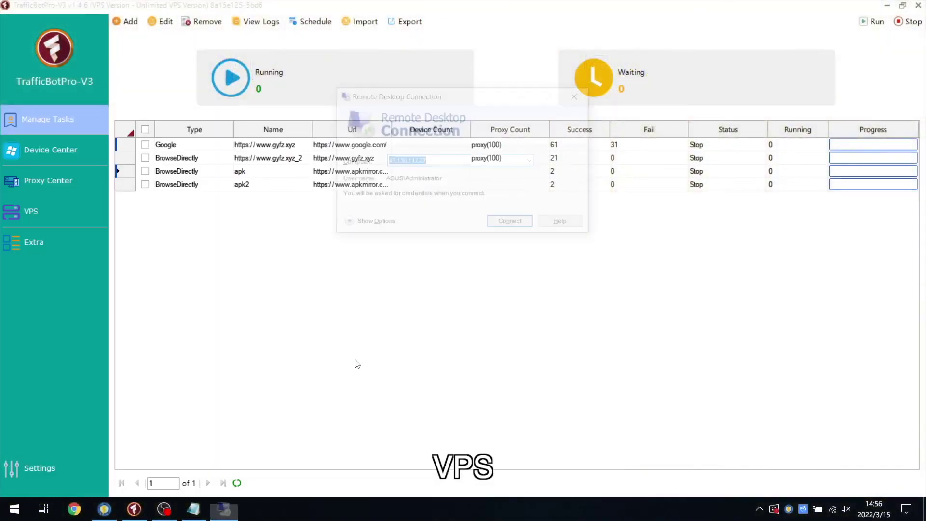
Log in to the 43.130.117.27 server with the pasted password and open Server Manager
left_click(513, 224)
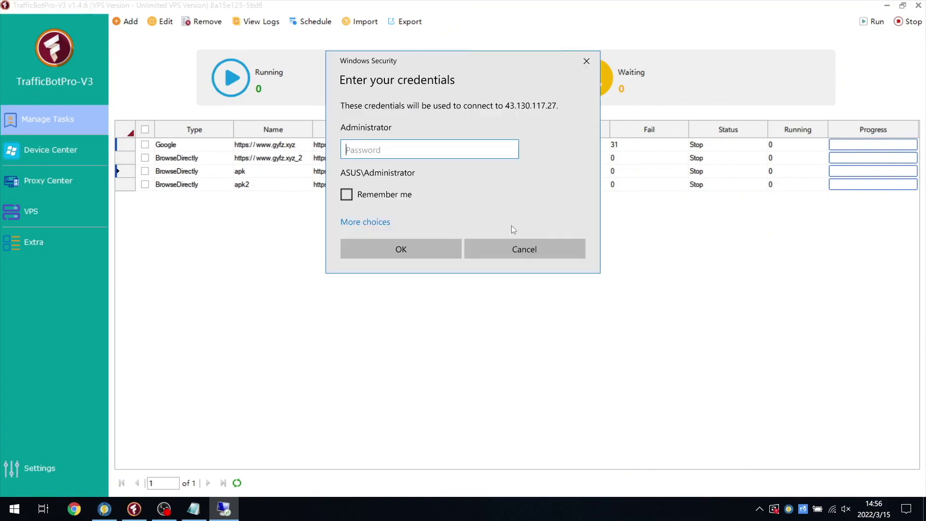
key("ctrl+v")
left_click(405, 253)
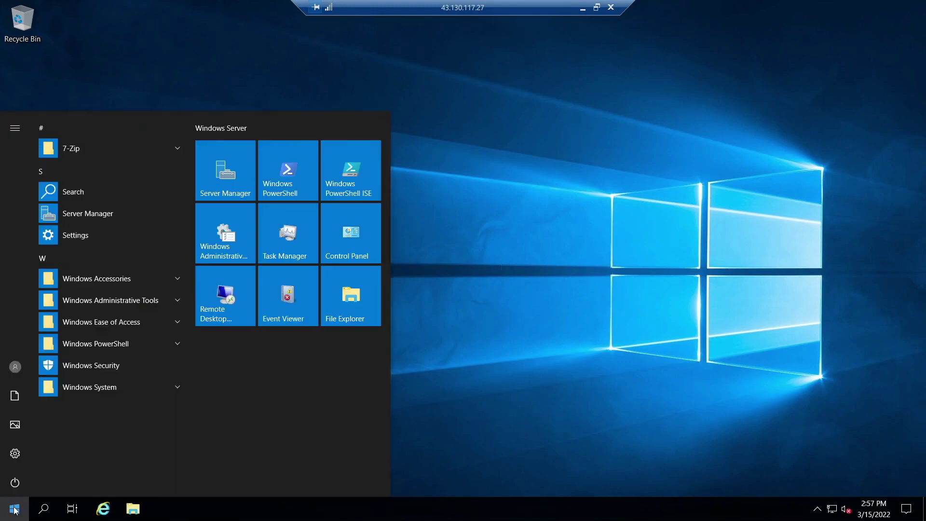
left_click(129, 214)
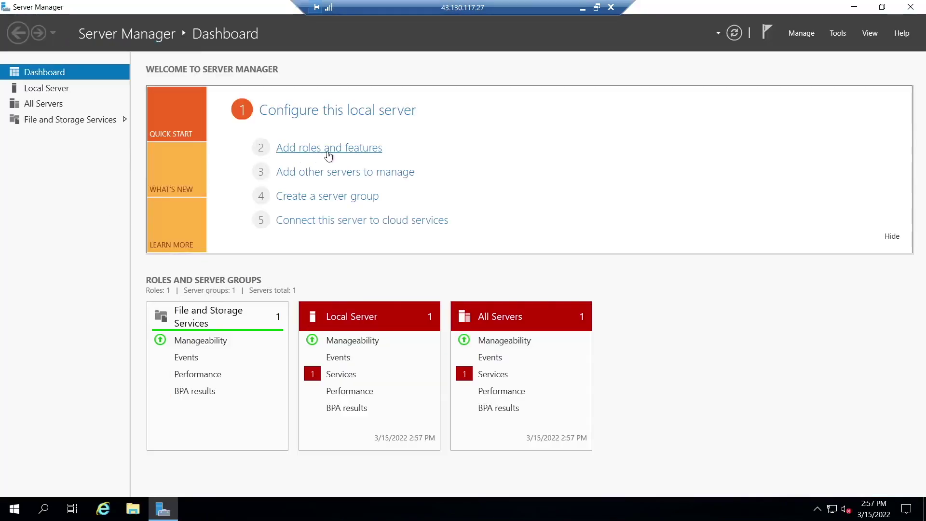
Advance the Add Roles and Features wizard to Features and check .NET Framework 3.5
left_click(328, 148)
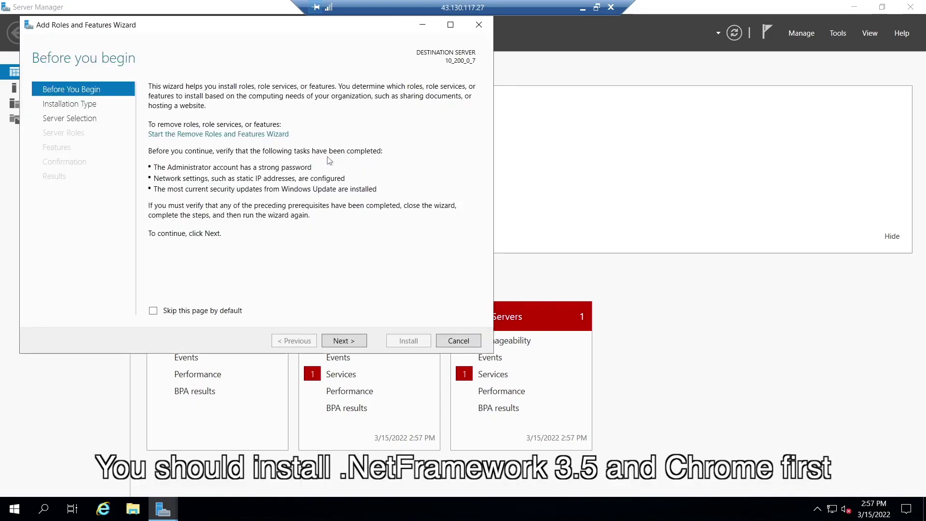
left_click(350, 341)
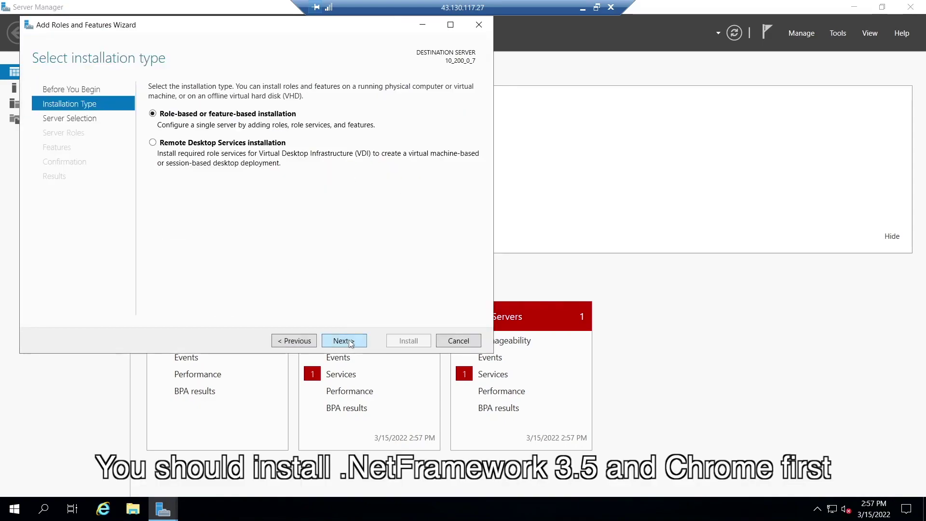
left_click(350, 342)
left_click(350, 341)
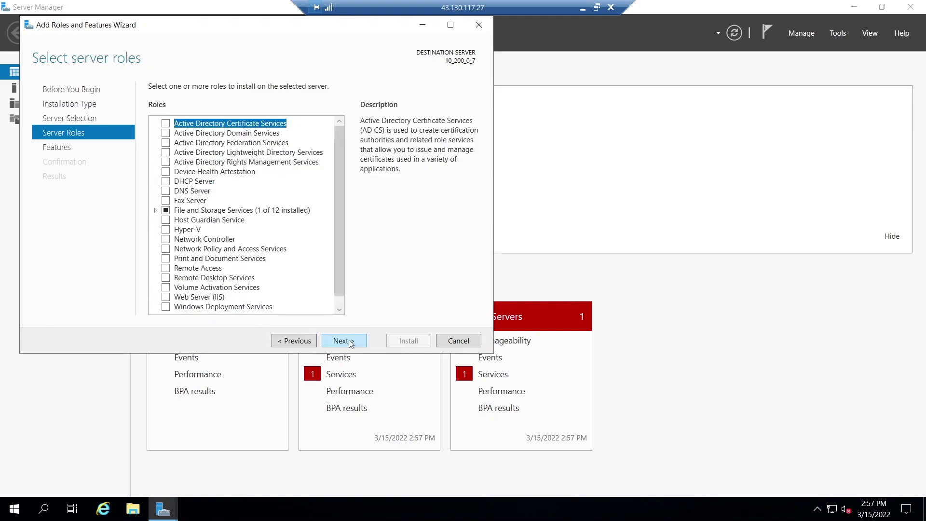
left_click(350, 341)
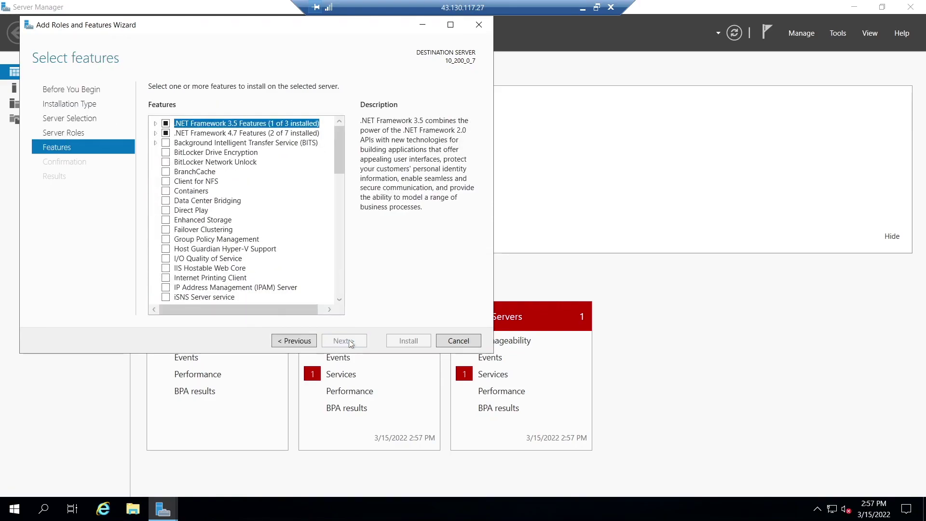
left_click(156, 125)
left_click(228, 134)
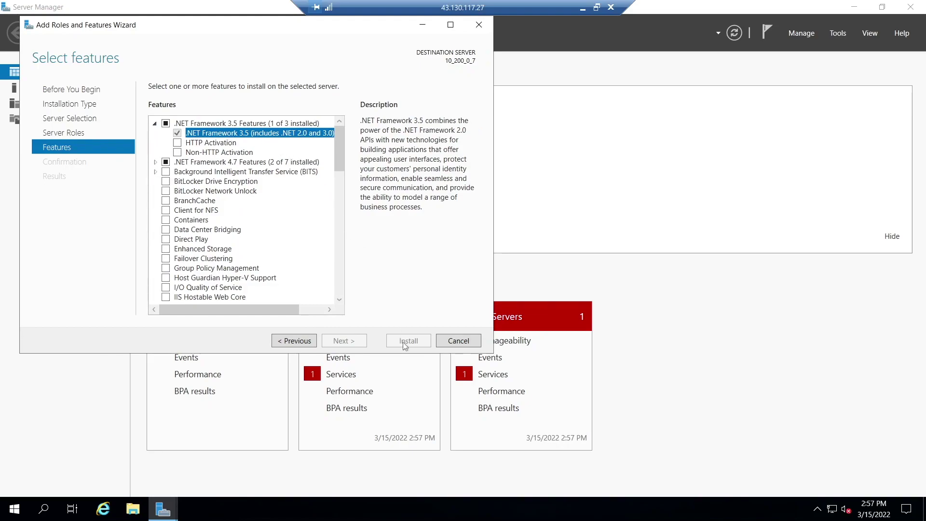
Close Server Manager and install Chrome from ChromeSetup in the Downloads folder
left_click(479, 24)
left_click(910, 7)
key("super+e")
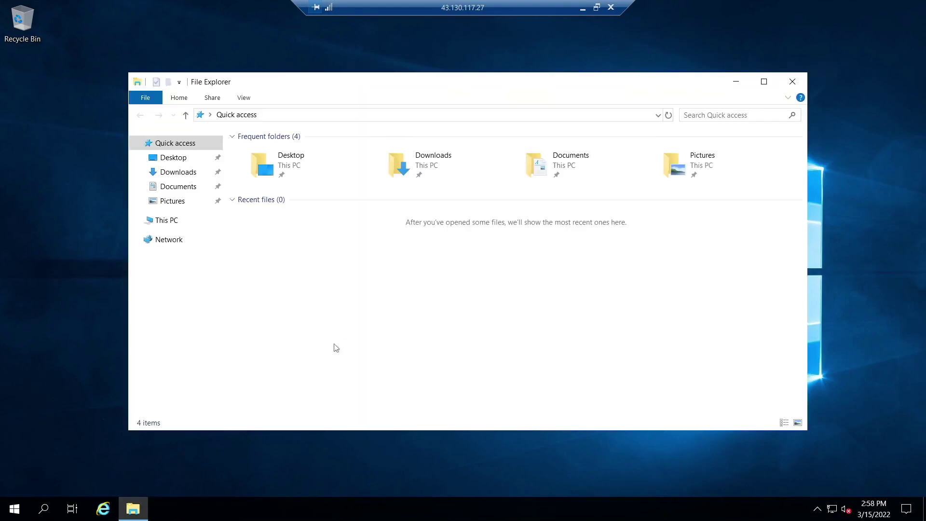
left_click(180, 172)
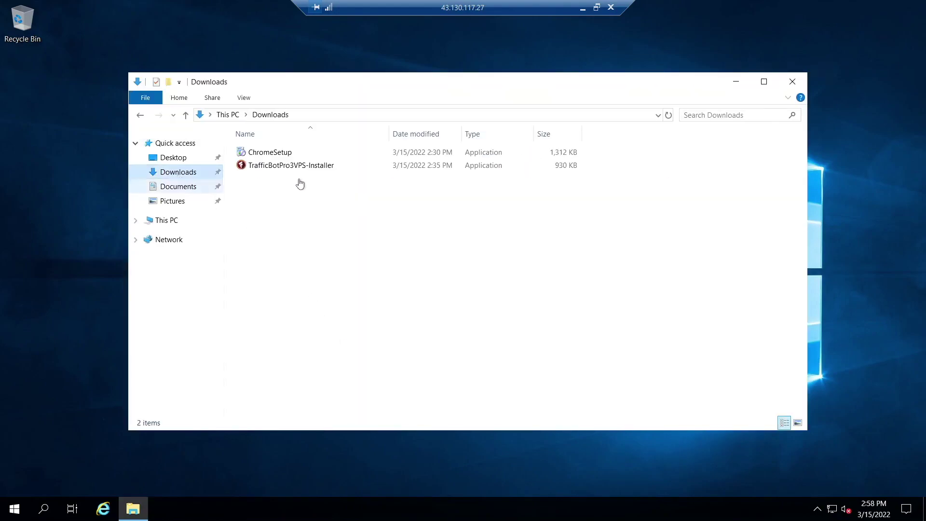
double_click(294, 154)
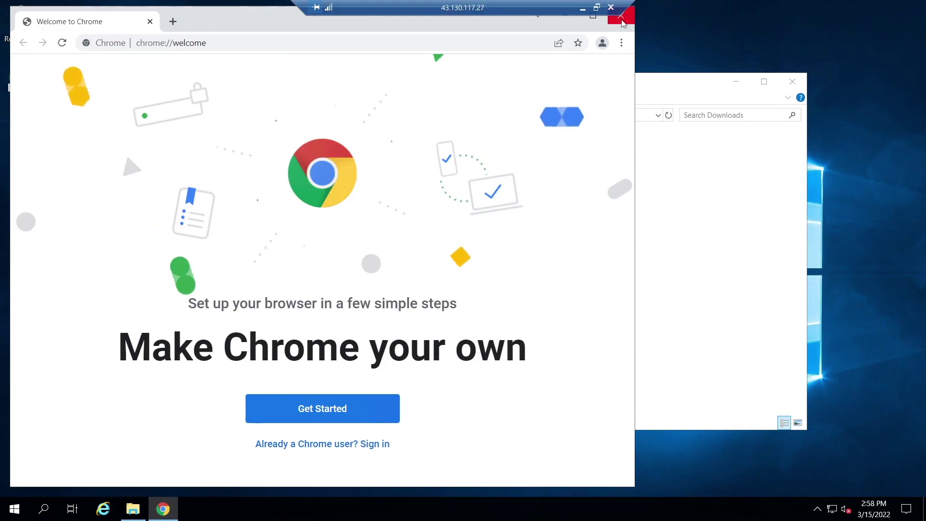
left_click(621, 20)
Run TrafficBotPro3VPS-Installer past SmartScreen with One-Click Setup, creating the install folder
left_click(308, 168)
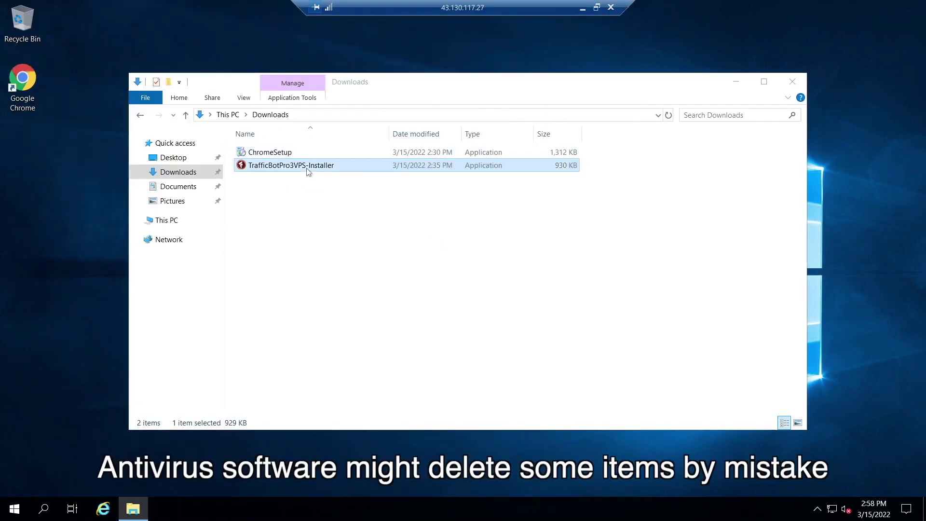
double_click(307, 169)
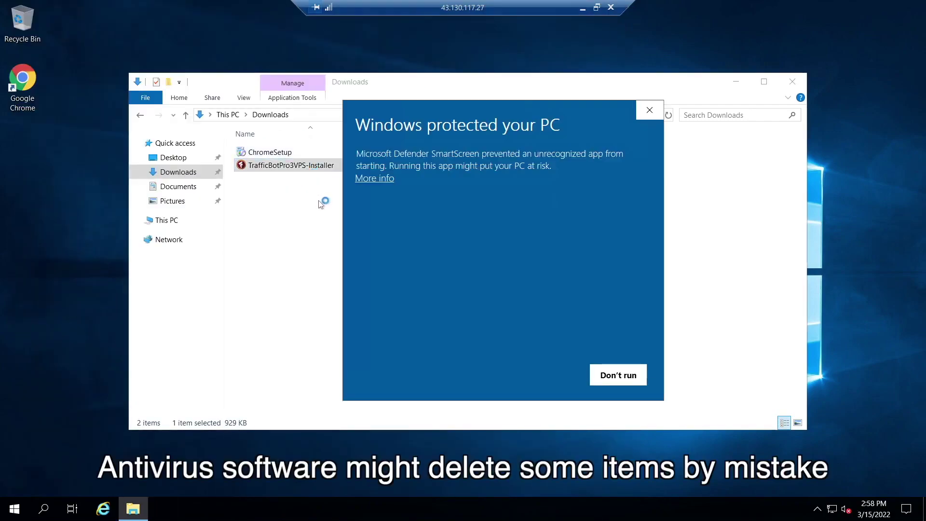
left_click(375, 179)
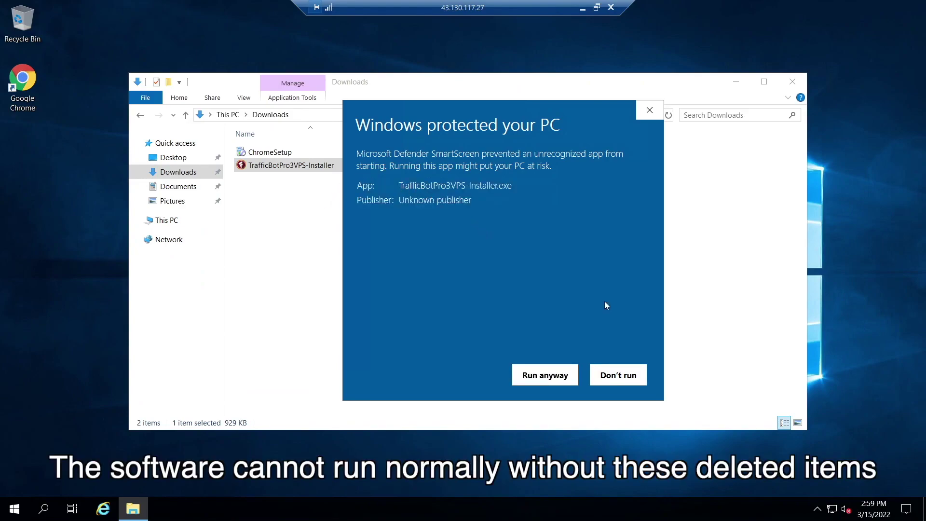
left_click(566, 370)
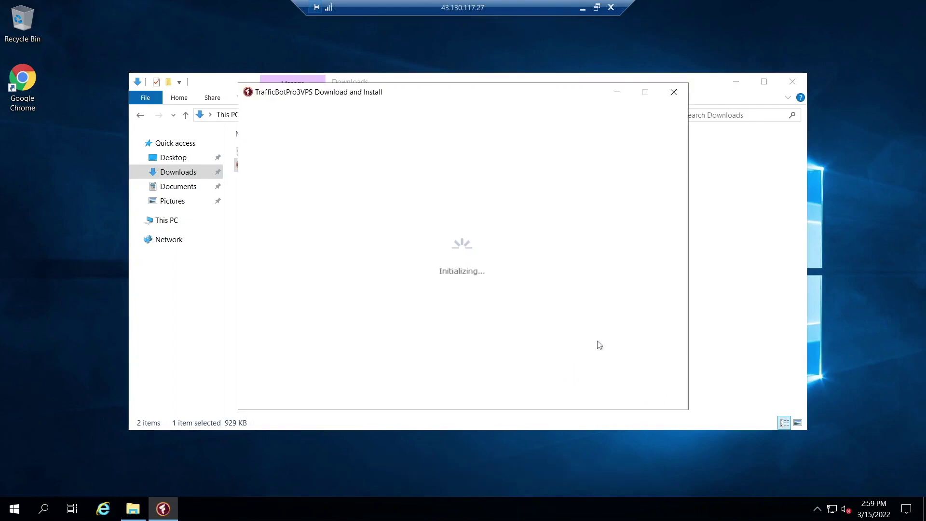
left_click(487, 285)
left_click(488, 293)
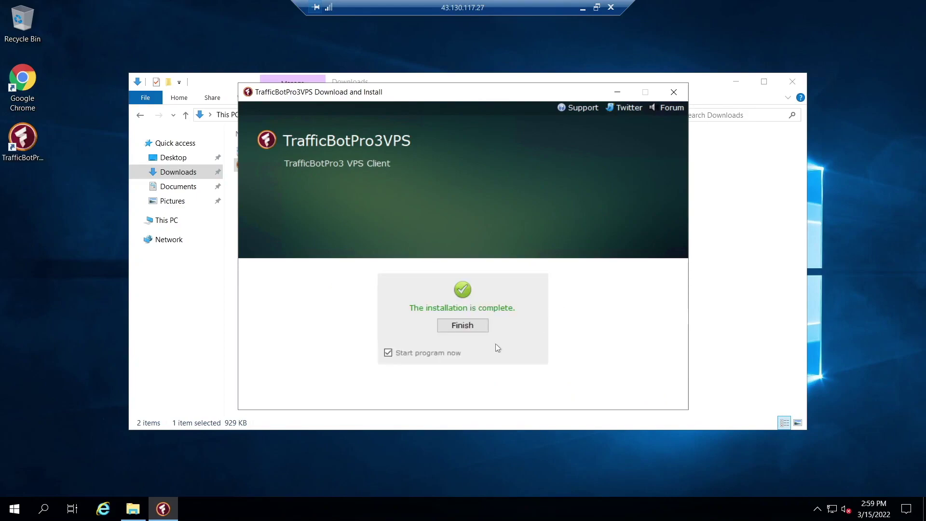
Finish the installation, launch the VPS client and check its server port is 9526
left_click(483, 325)
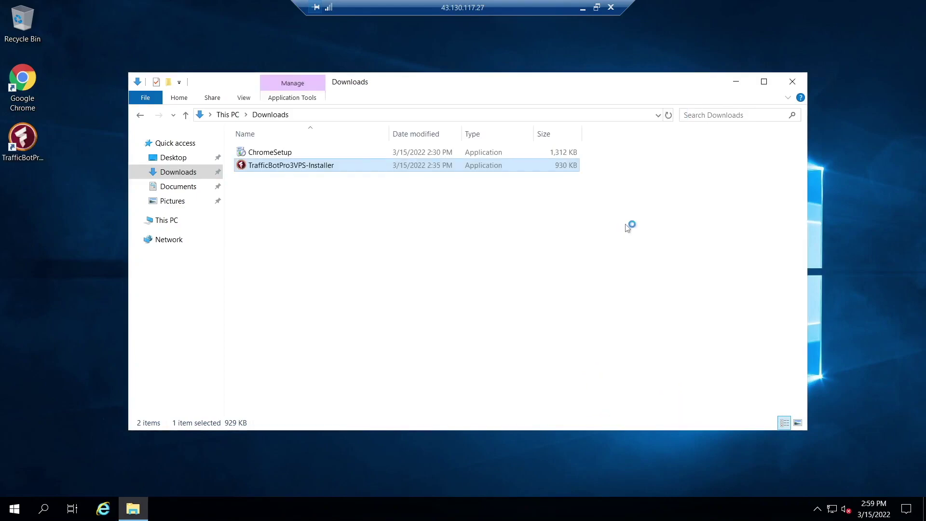
left_click(792, 81)
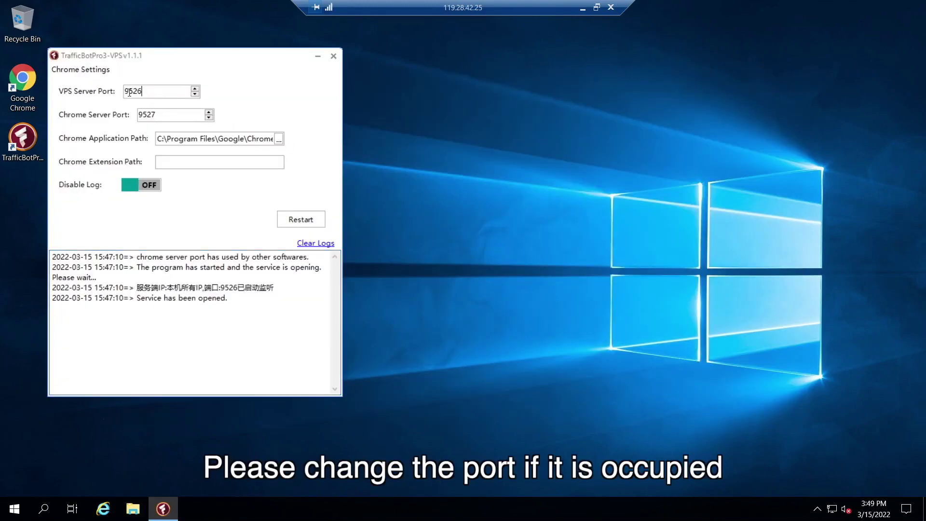
left_click_drag(186, 94, 102, 96)
left_click(158, 95)
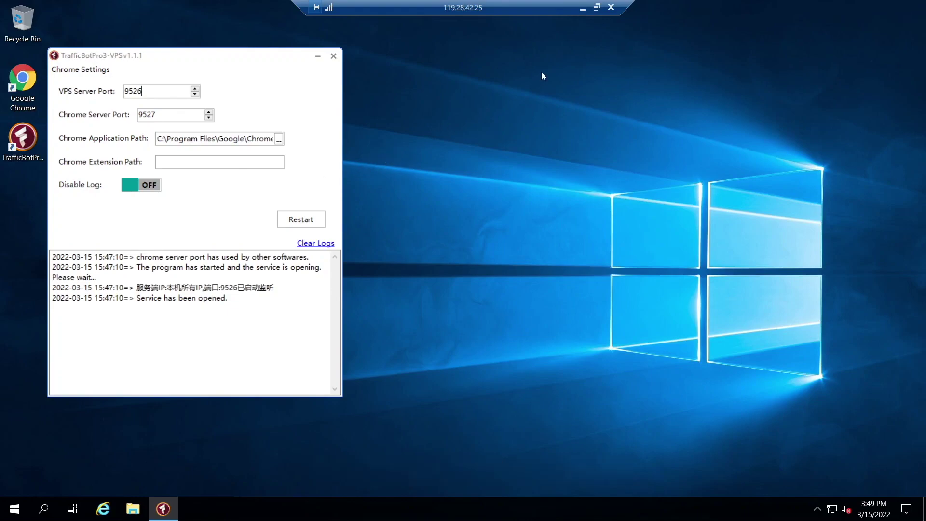
Add VPS server 119.28.42.25 on port 9526 in TrafficBotPro-V3's VPS settings
left_click(582, 10)
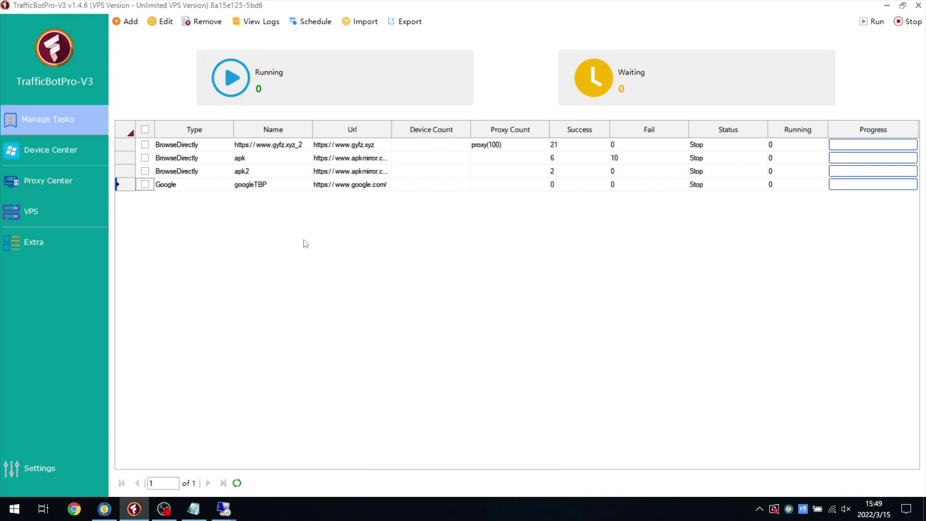
left_click(99, 221)
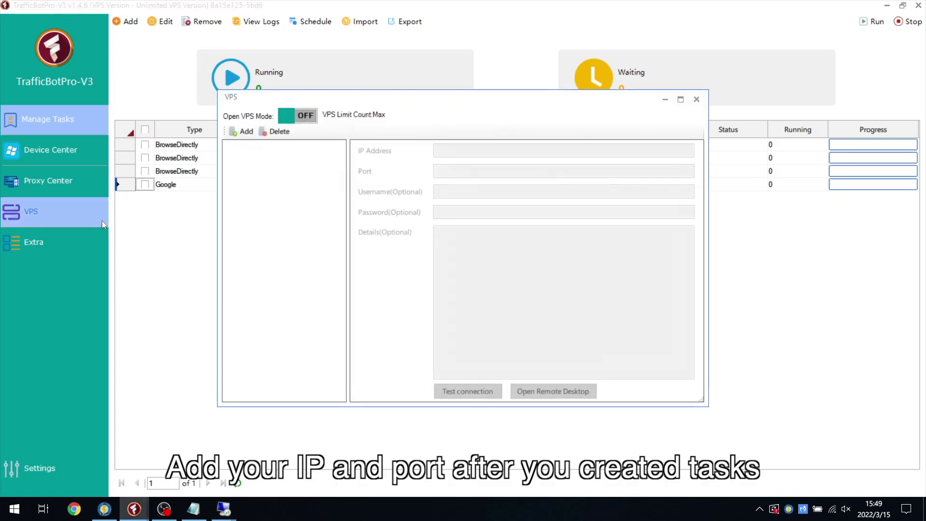
left_click(243, 132)
type("119.28.42.25")
key("Tab")
type("9526")
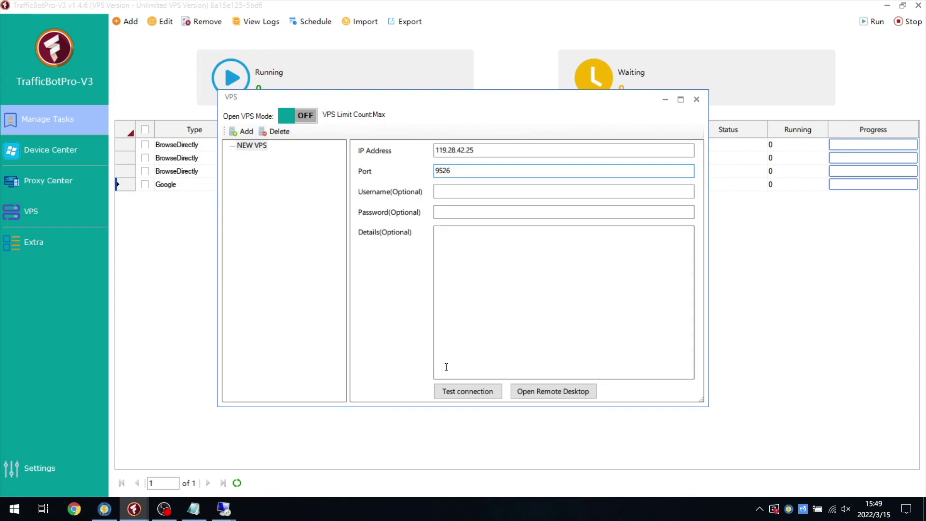
Test the VPS server connections, acknowledge each success, and close the server list
left_click(459, 392)
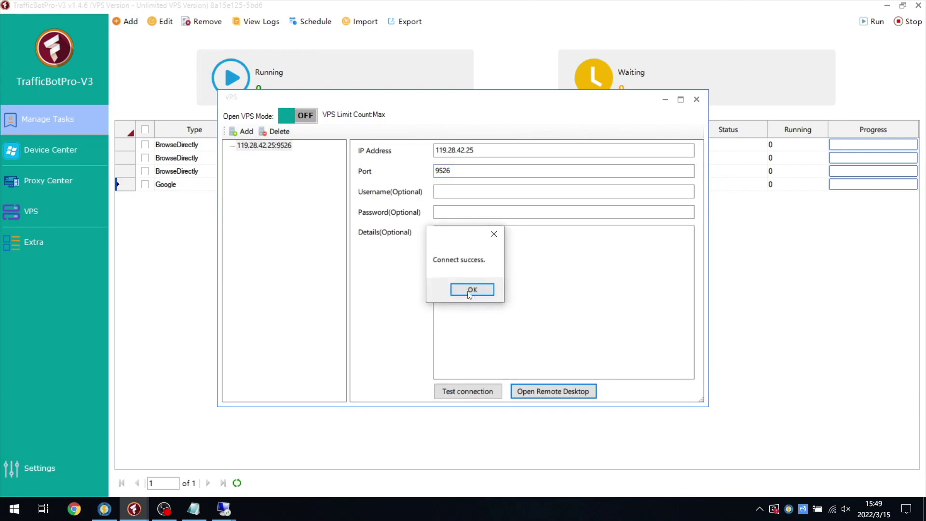
left_click(472, 290)
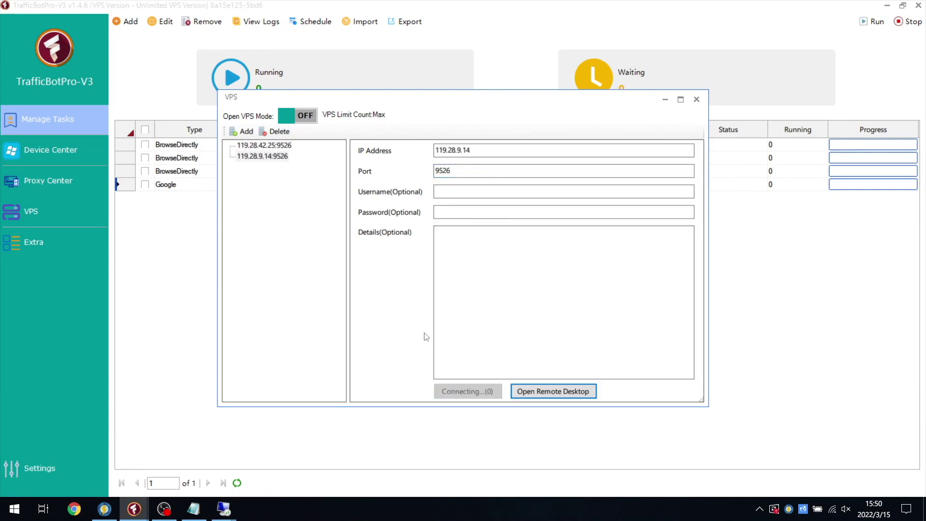
left_click(472, 290)
left_click(465, 392)
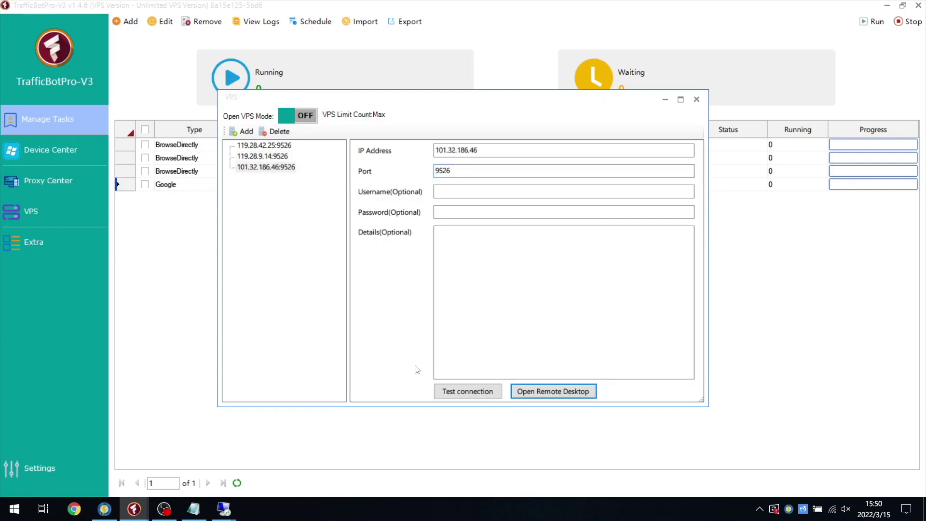
left_click(471, 290)
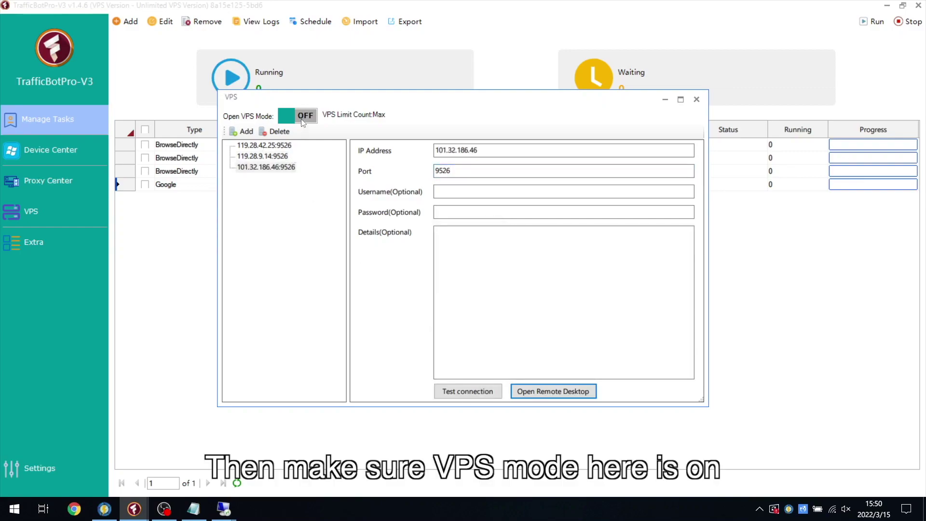
left_click(696, 99)
Set Max Chrome Window Count to 12 in Settings and save
left_click(61, 456)
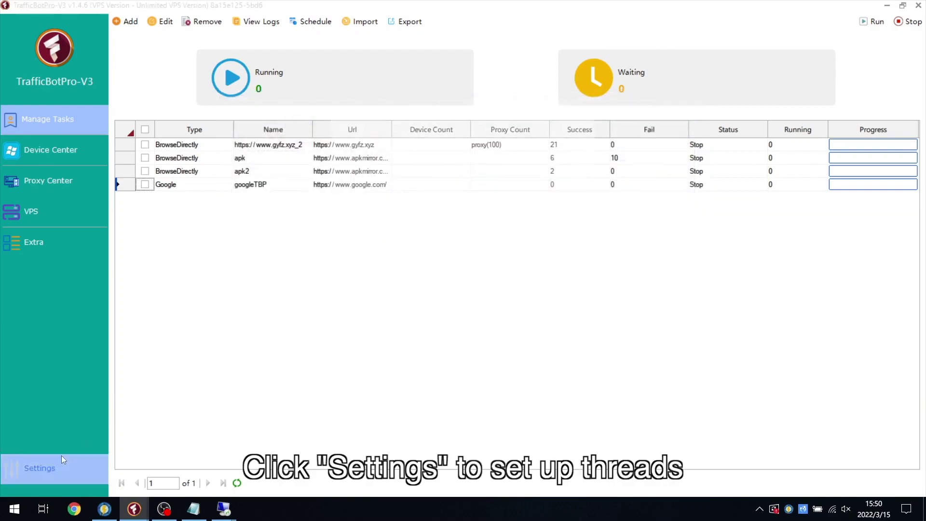
double_click(473, 254)
type("12")
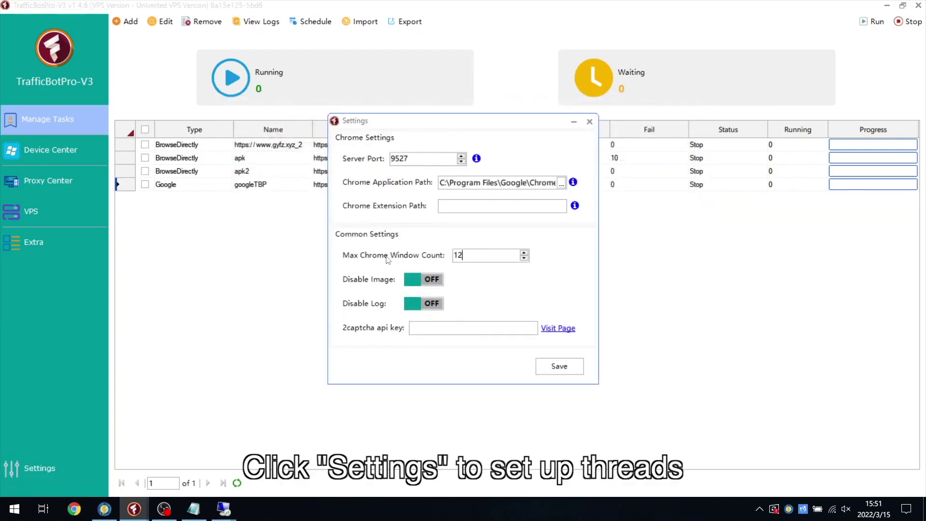
left_click(547, 365)
Schedule the googleTBP task with run time 24 and start it running
left_click(144, 184)
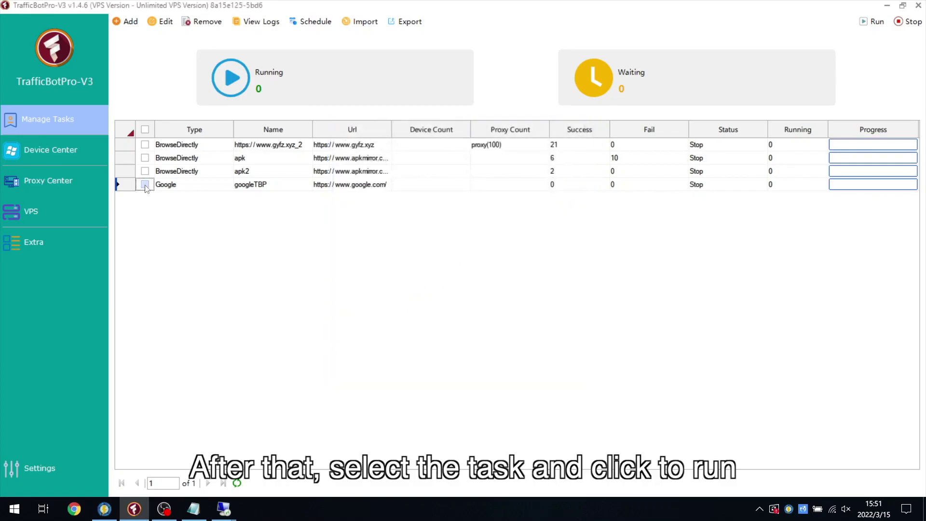
left_click(315, 22)
double_click(387, 175)
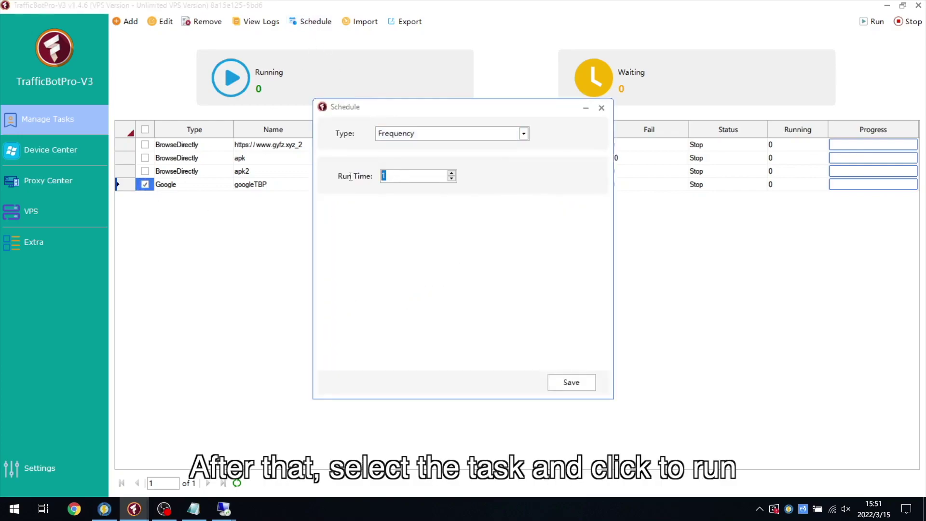
type("24")
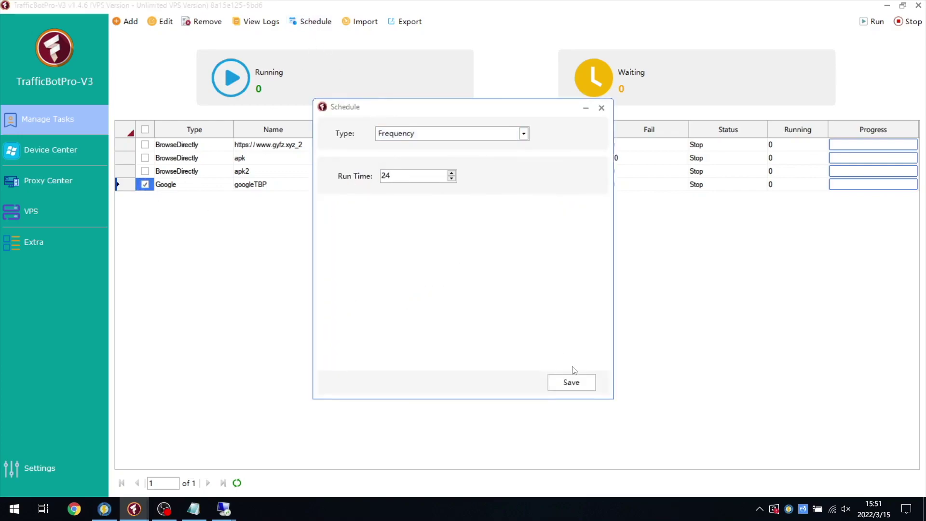
left_click(571, 382)
left_click(871, 22)
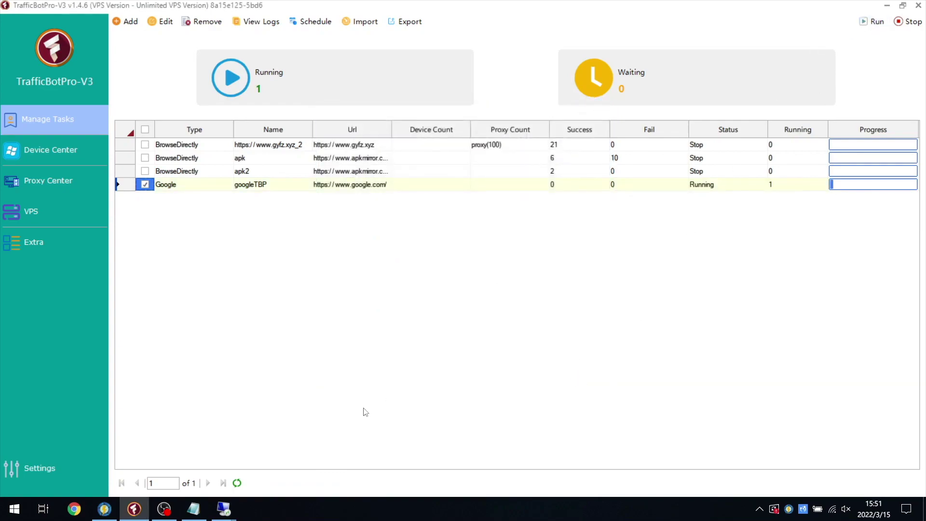
Look in on the 119.28.42.25 and 119.28.9.14 VPS sessions, minimizing each
left_click(141, 469)
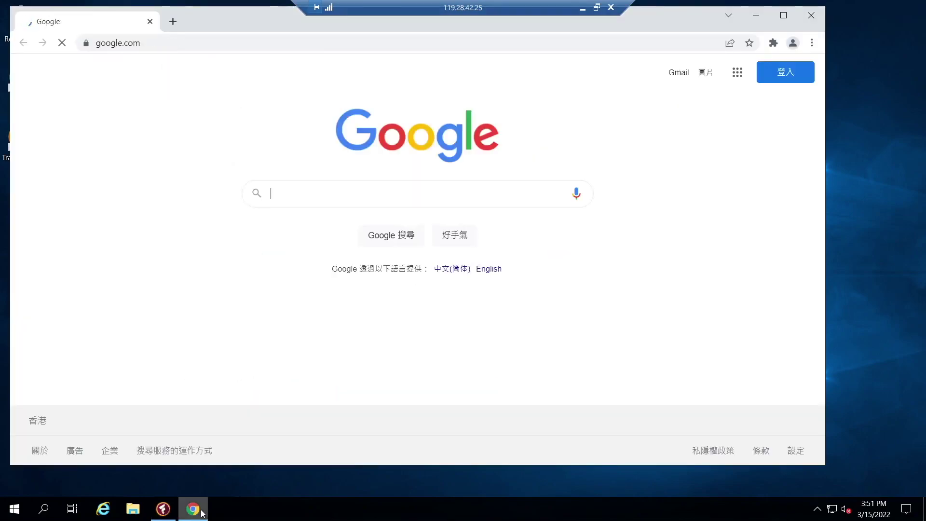
left_click(582, 8)
mouse_move(222, 508)
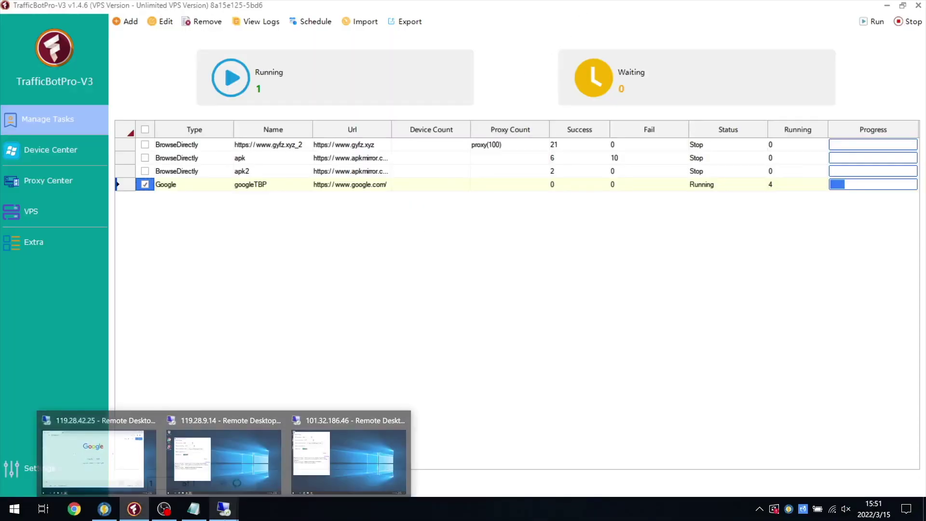
left_click(231, 456)
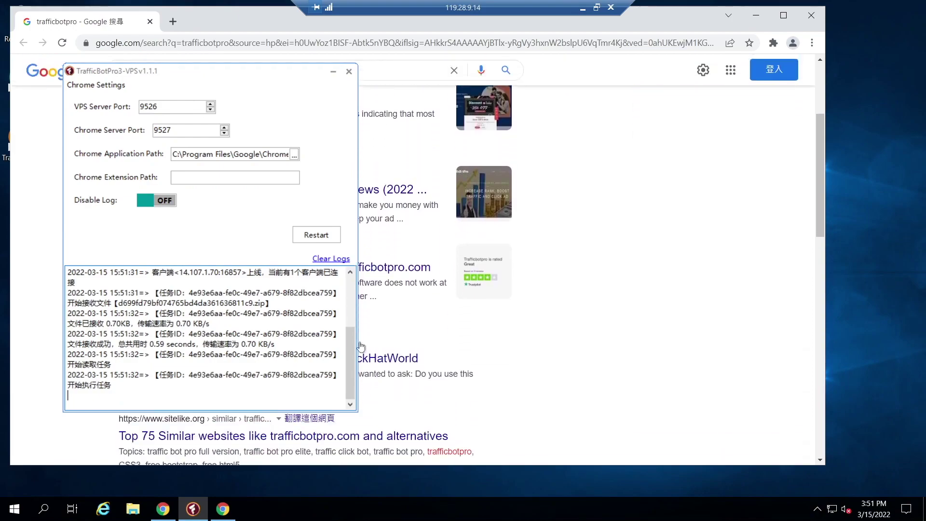
left_click(582, 8)
mouse_move(224, 509)
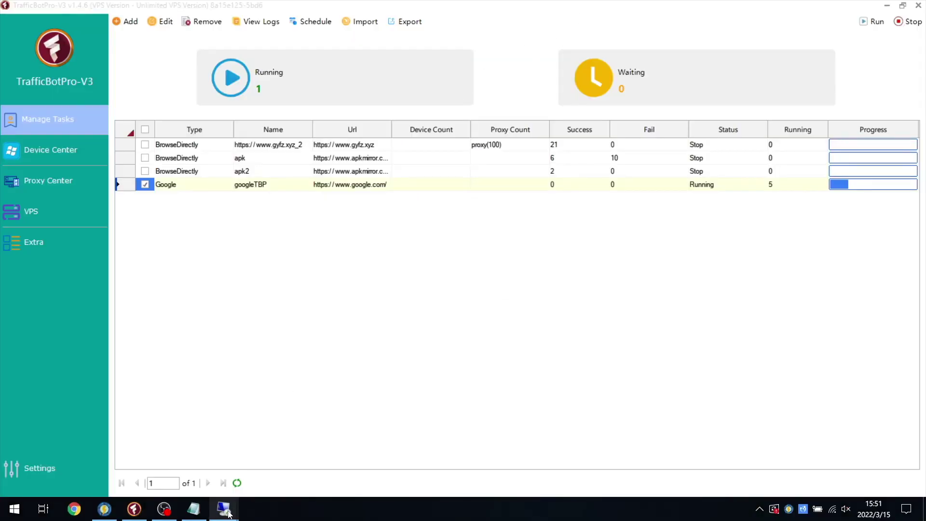
Scroll through the trafficbotpro Google results on the 101.32.186.46 VPS session
left_click(339, 465)
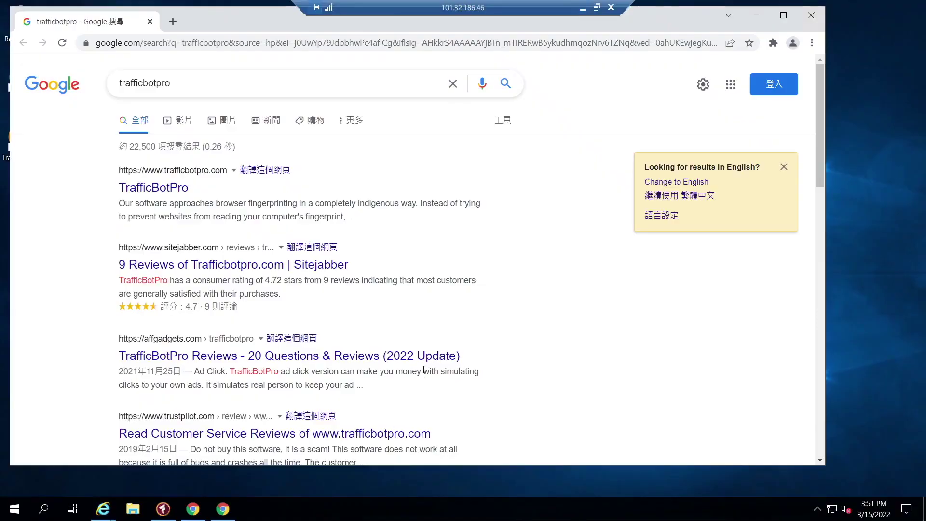
scroll(423, 369, "down", 2)
scroll(424, 370, "down", 2)
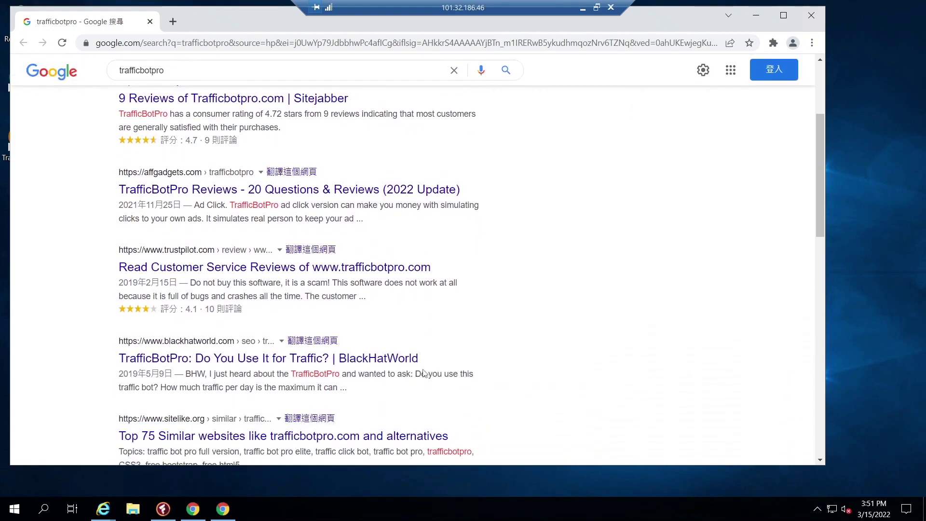
scroll(423, 369, "down", 2)
scroll(424, 373, "down", 2)
scroll(424, 372, "down", 2)
scroll(424, 372, "down", 2)
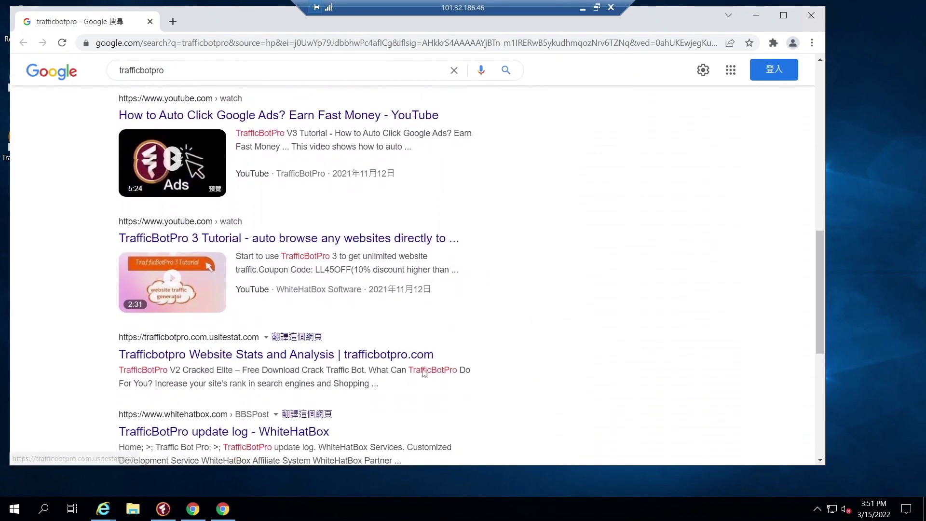
scroll(423, 372, "down", 2)
scroll(424, 374, "down", 2)
scroll(481, 221, "down", 3)
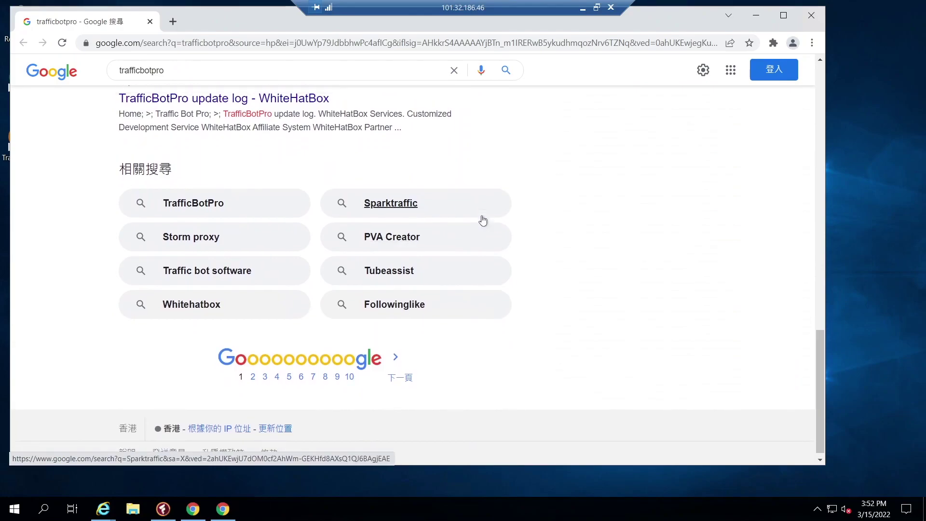
scroll(483, 220, "up", 2)
scroll(483, 221, "up", 2)
scroll(483, 220, "up", 2)
scroll(483, 220, "up", 2)
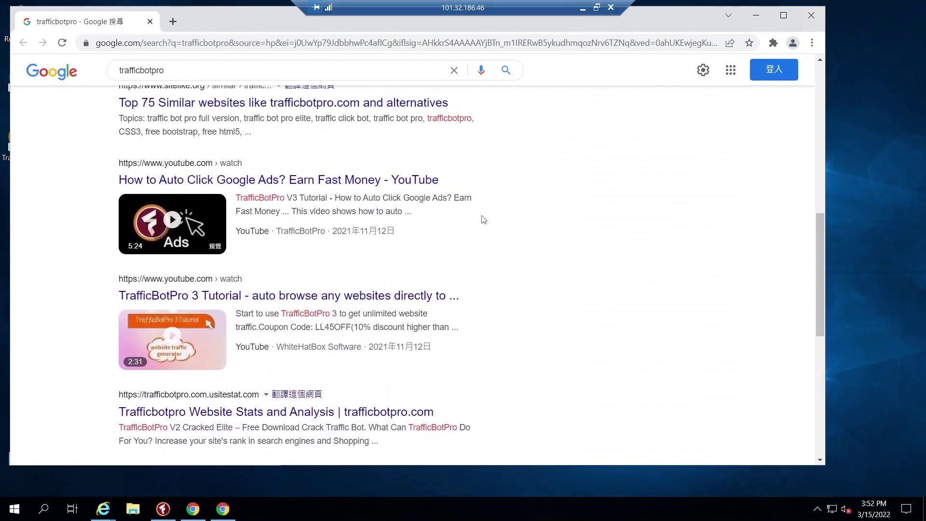
scroll(483, 219, "up", 3)
scroll(484, 219, "up", 1)
scroll(483, 220, "up", 3)
scroll(483, 219, "up", 2)
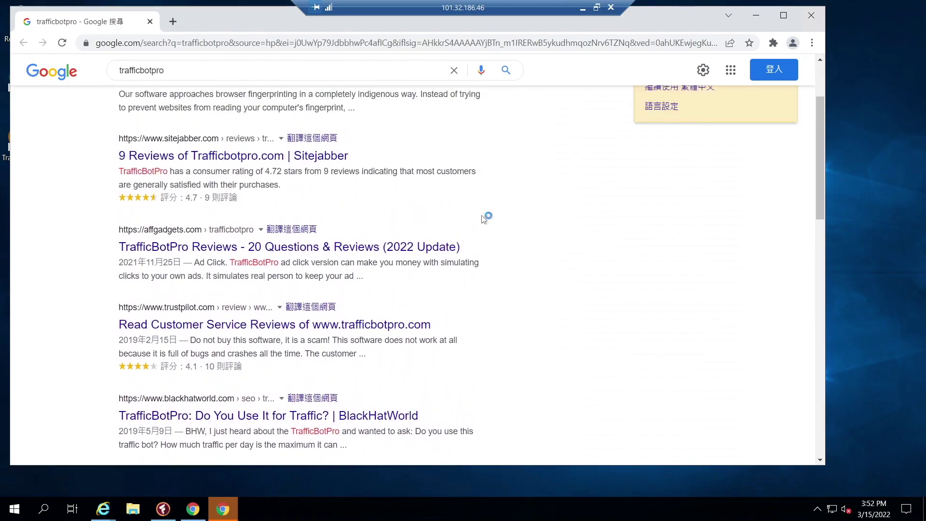
scroll(484, 219, "up", 2)
scroll(484, 219, "down", 1)
scroll(484, 220, "down", 2)
scroll(483, 219, "down", 1)
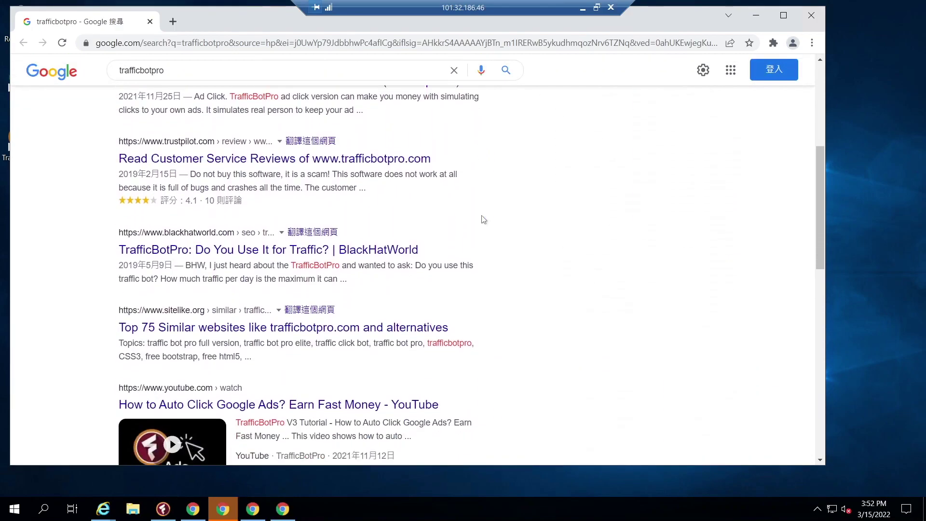
scroll(484, 219, "down", 3)
scroll(483, 219, "down", 1)
scroll(484, 219, "down", 2)
scroll(484, 220, "down", 3)
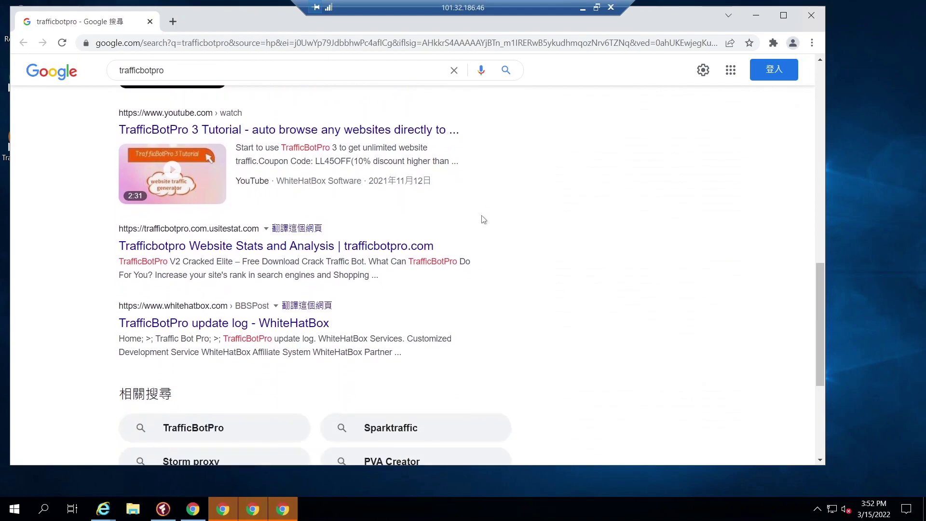
scroll(483, 219, "down", 2)
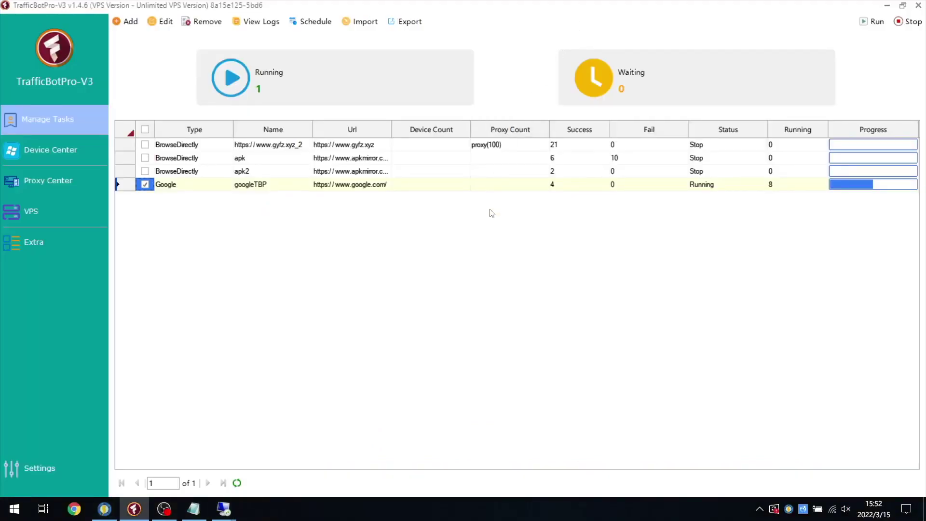
Check googleTBP's progress, then bring up the 119.28.42.25 session loading Google
left_click(548, 188)
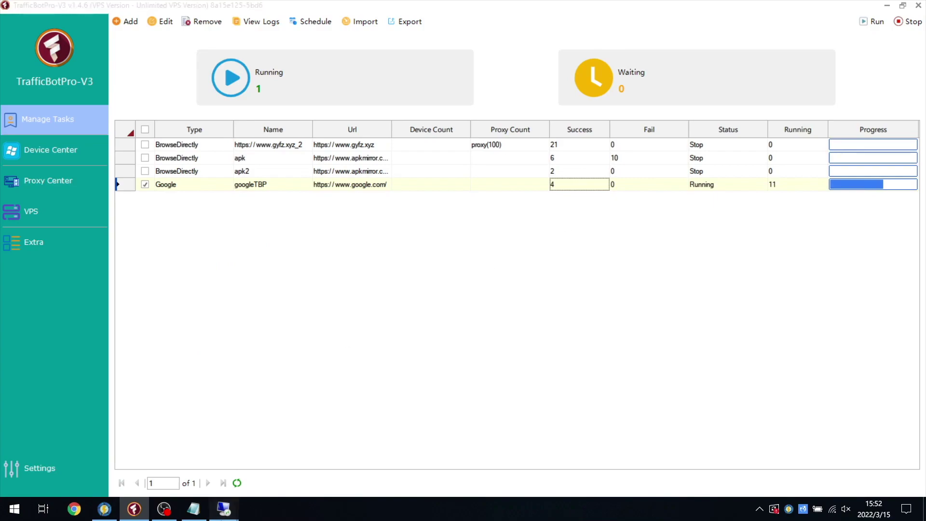
mouse_move(223, 508)
left_click(96, 453)
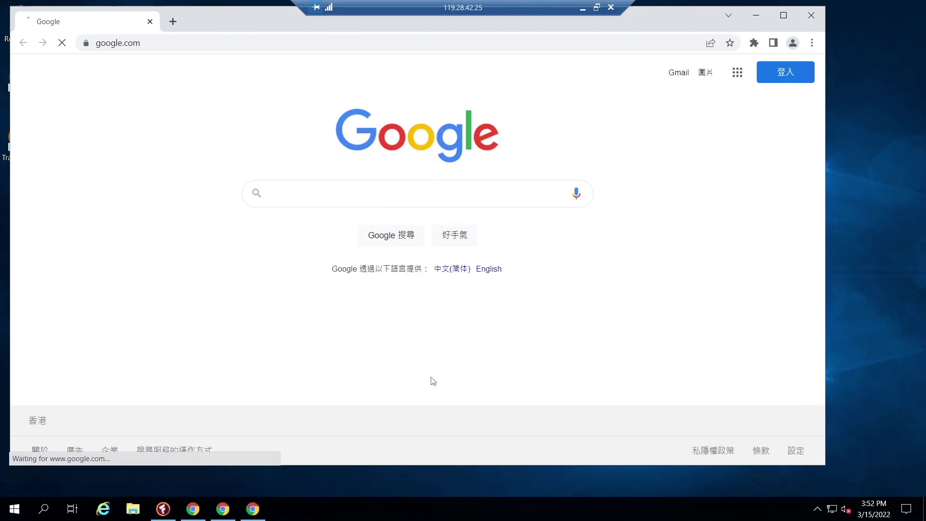
Search Google for trafficbotpro on 119.28.42.25, then look in on the 119.28.9.14 session
type("trafficbotpro")
key("Return")
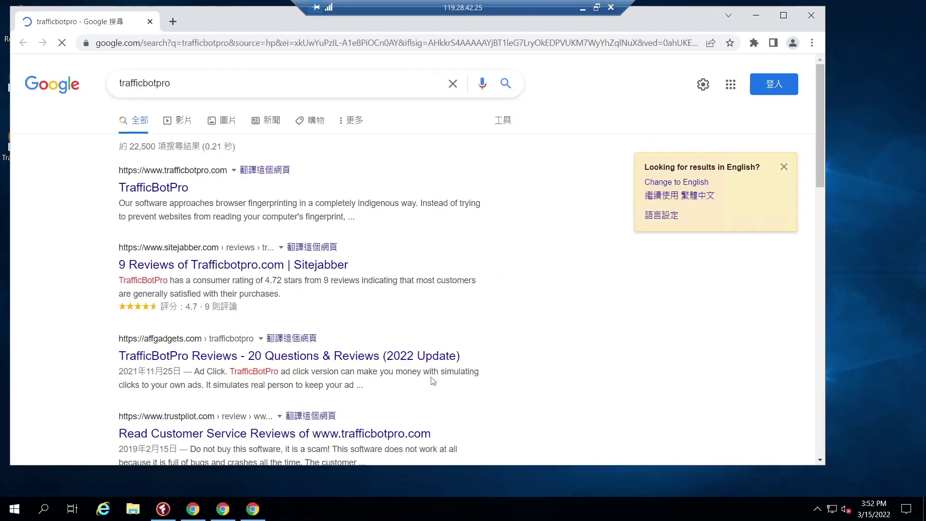
left_click(582, 9)
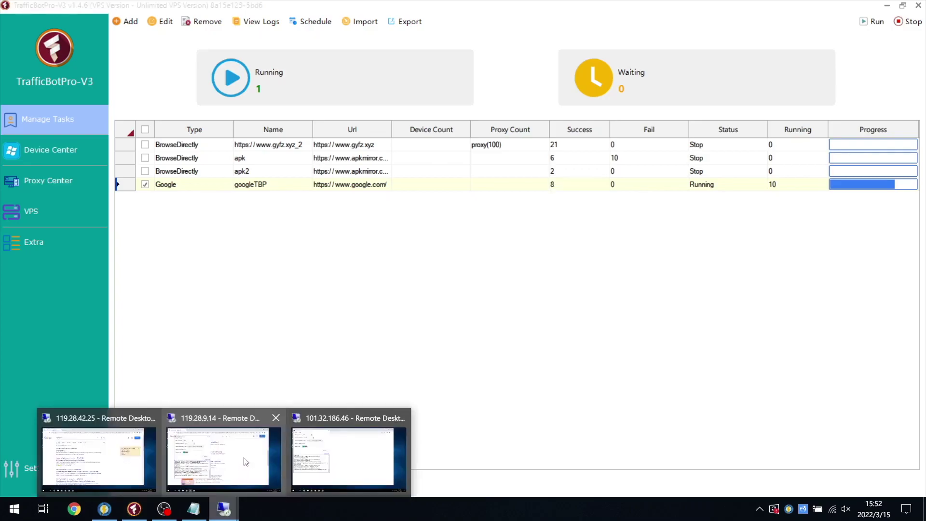
left_click(225, 463)
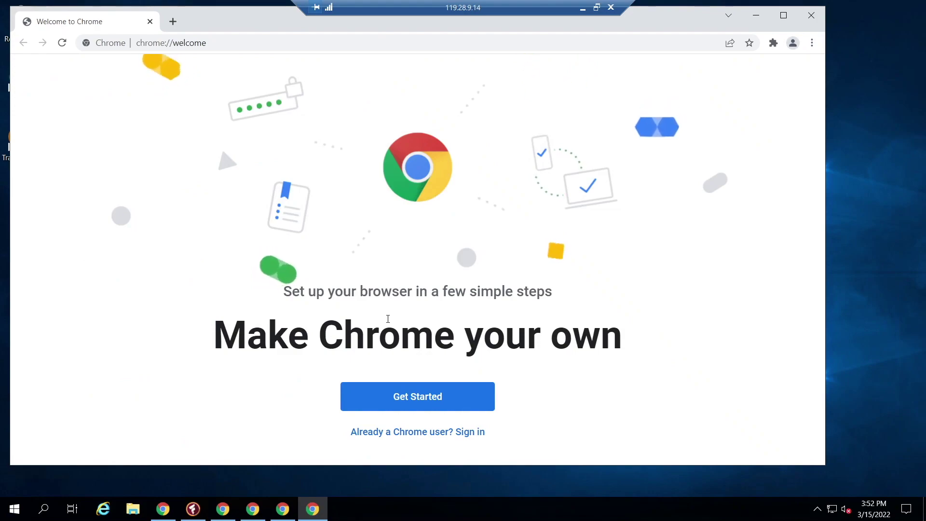
left_click(583, 14)
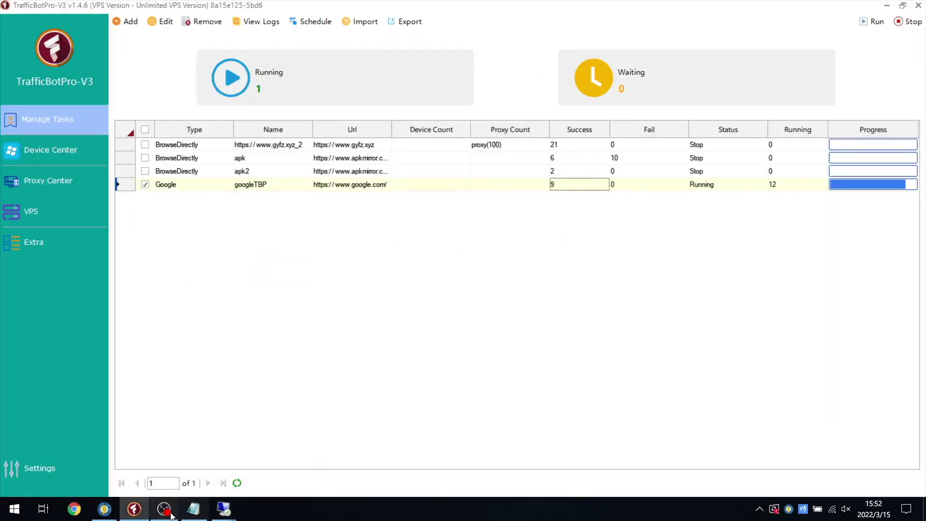
Search trafficbotpro on 101.32.186.46, scroll its results, and return to the task list
mouse_move(223, 508)
left_click(347, 443)
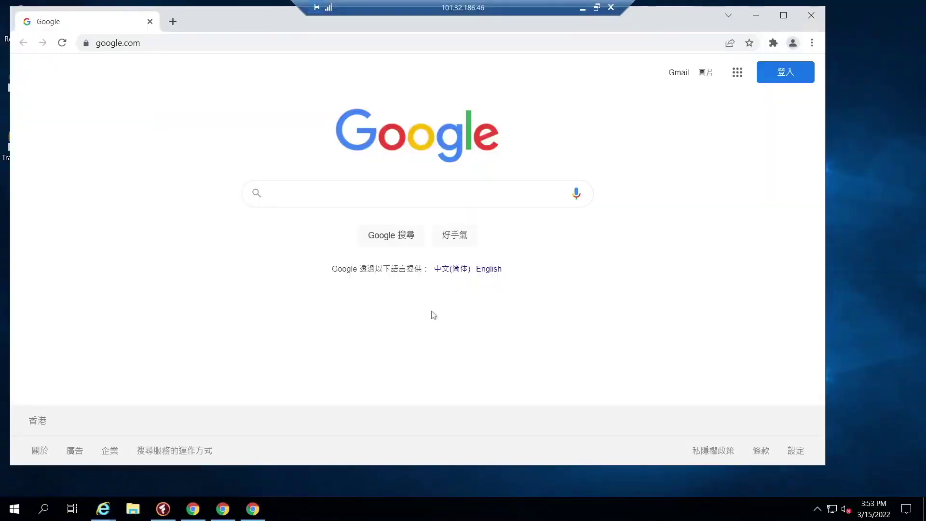
type("trafficbotpro")
key("Return")
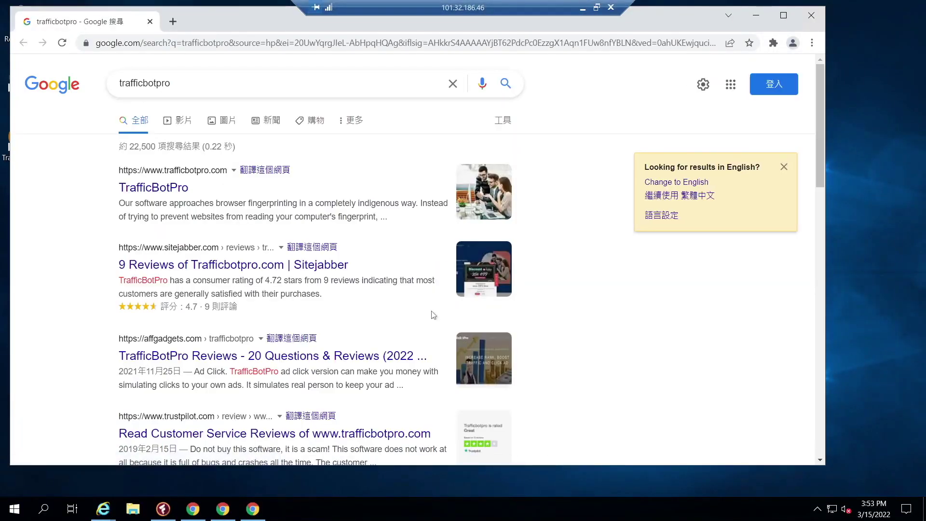
scroll(434, 314, "down", 2)
scroll(433, 315, "down", 2)
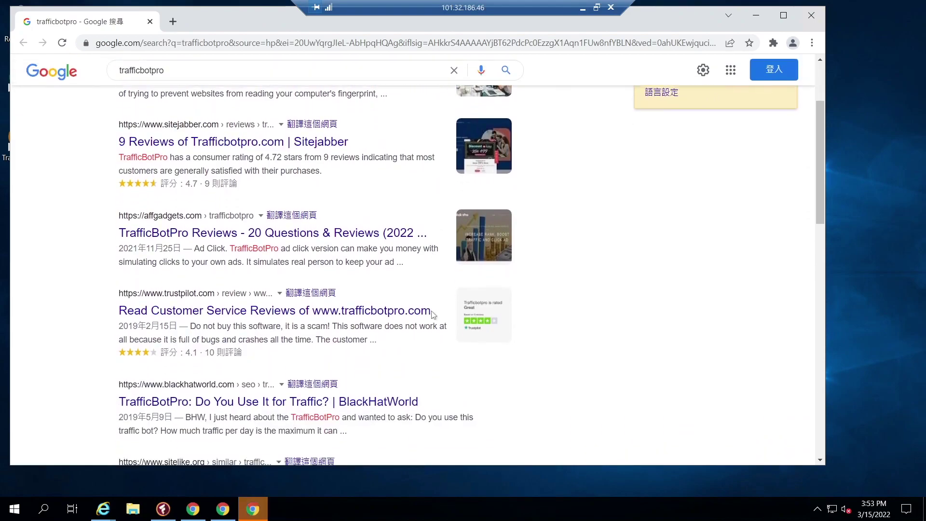
scroll(433, 314, "down", 2)
scroll(434, 314, "down", 2)
scroll(436, 314, "down", 2)
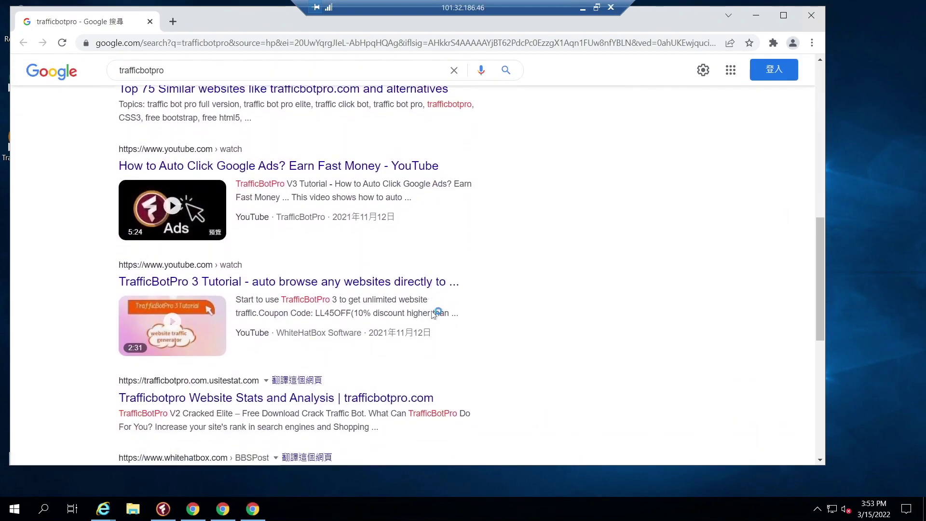
scroll(436, 314, "down", 3)
left_click(582, 7)
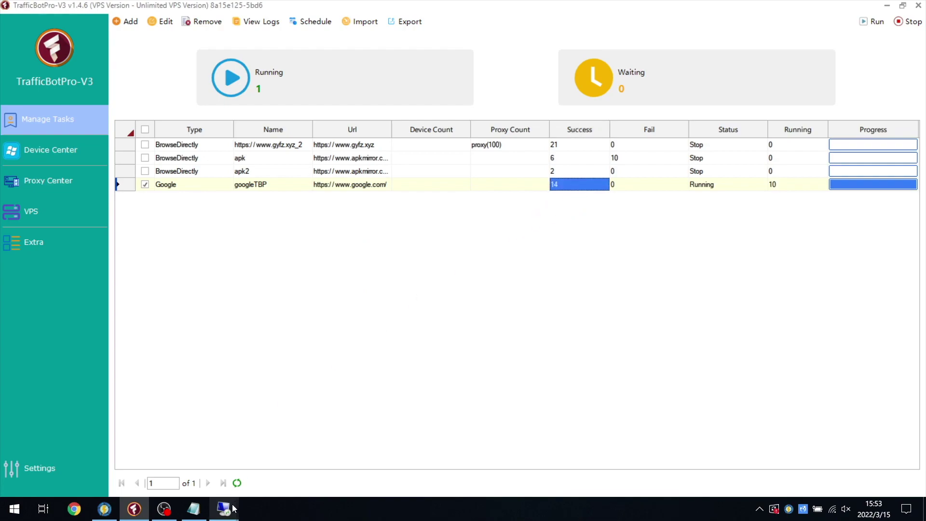
Scroll up and down the trafficbotpro results on 119.28.42.25, then close Chrome with Alt+F4
left_click(204, 439)
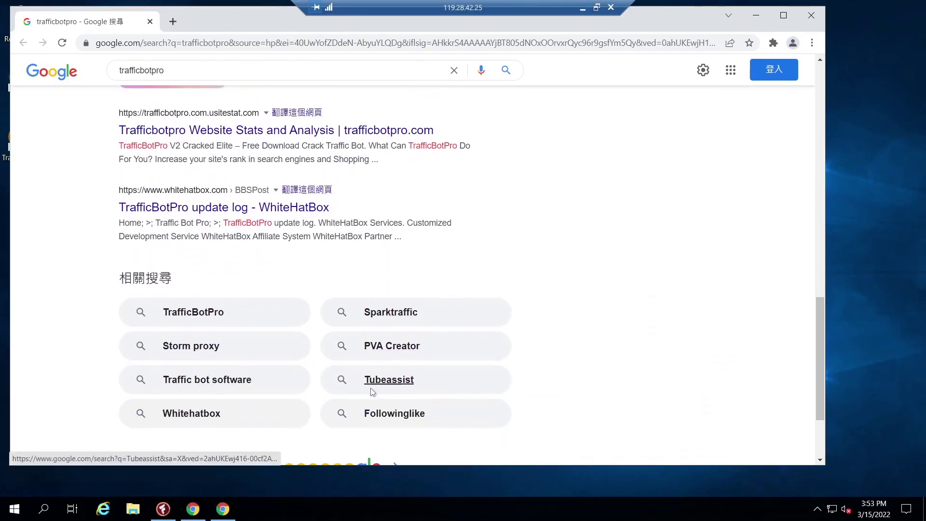
scroll(372, 391, "down", 3)
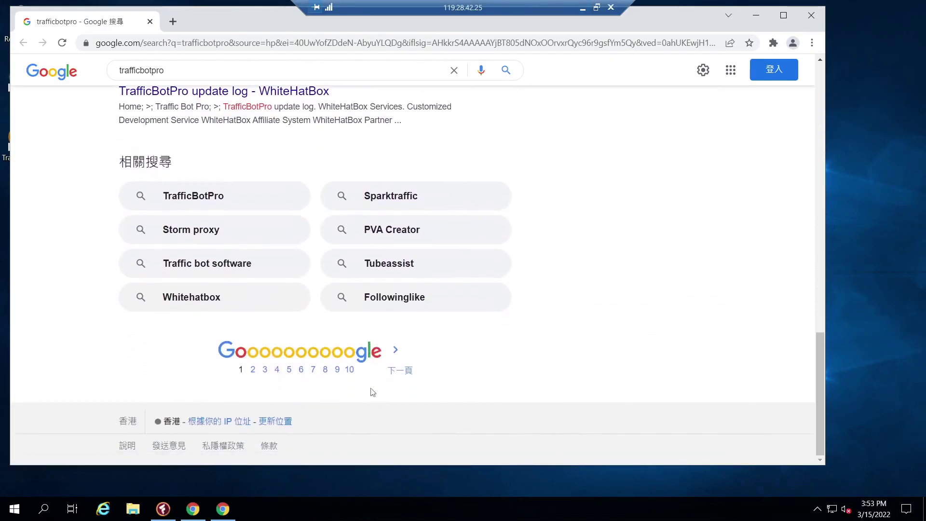
scroll(372, 391, "up", 1)
scroll(372, 392, "up", 2)
scroll(372, 391, "up", 2)
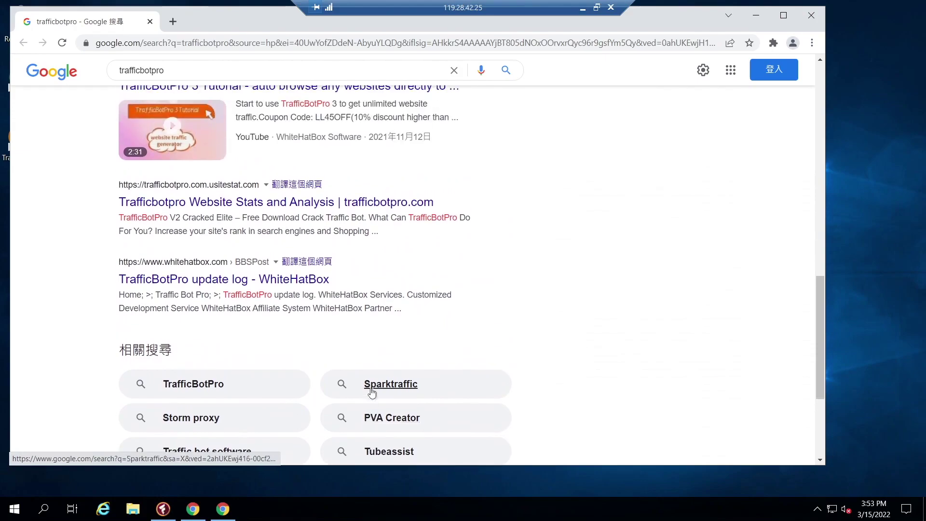
scroll(373, 392, "up", 2)
scroll(372, 391, "up", 1)
scroll(372, 391, "up", 1)
scroll(372, 392, "up", 2)
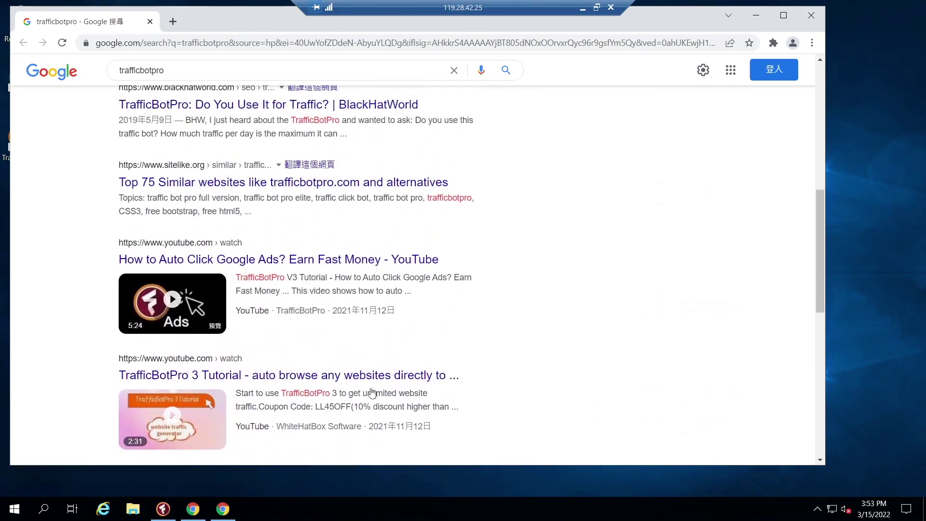
scroll(371, 388, "up", 2)
scroll(372, 388, "up", 2)
scroll(371, 388, "up", 2)
scroll(371, 388, "up", 2)
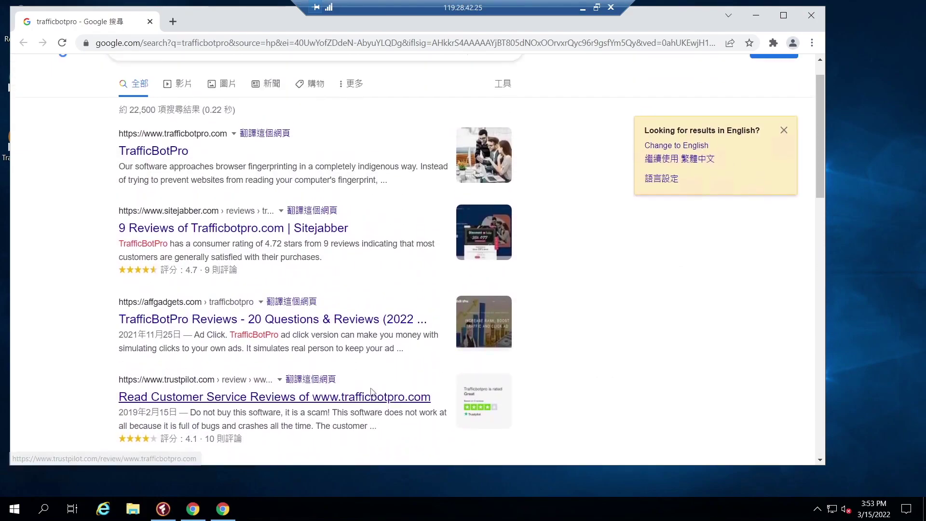
scroll(371, 388, "down", 2)
scroll(371, 388, "down", 2)
scroll(371, 388, "down", 2)
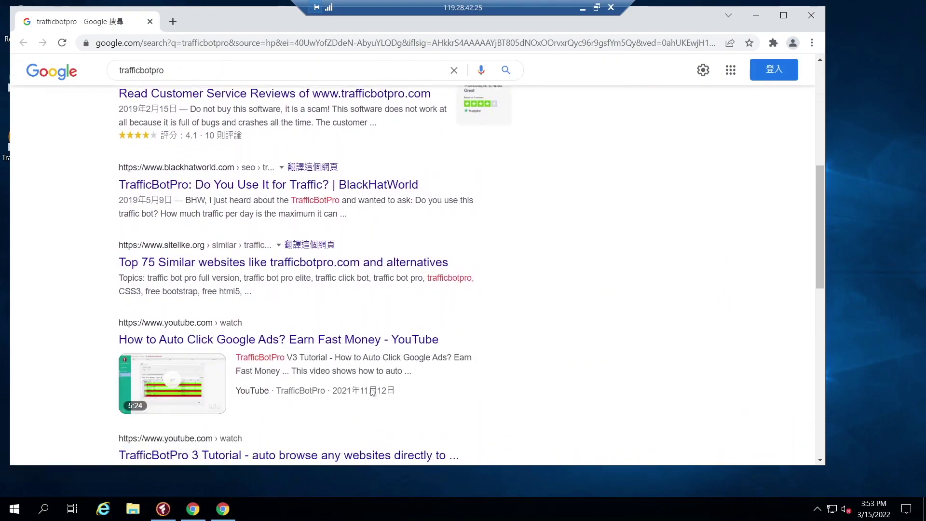
scroll(371, 388, "down", 2)
scroll(371, 388, "down", 2)
scroll(371, 388, "down", 2)
scroll(371, 388, "down", 2)
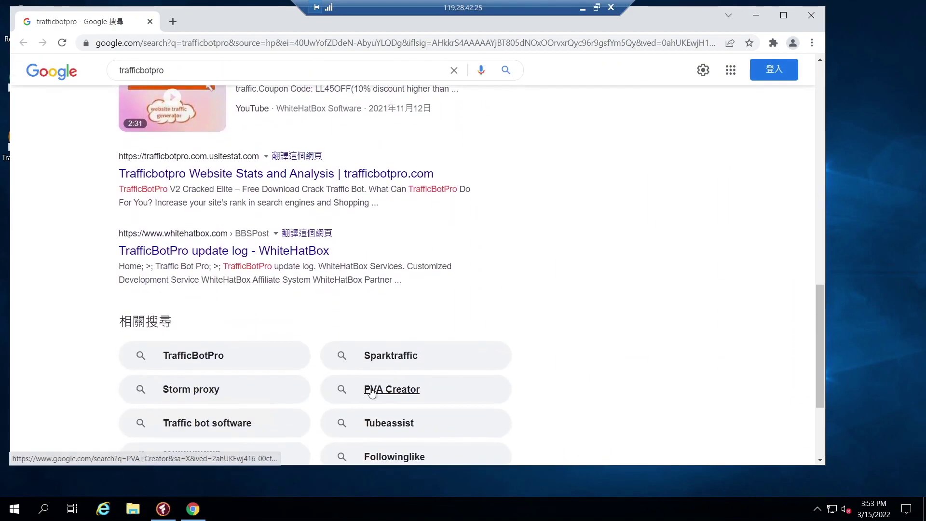
scroll(373, 392, "down", 2)
scroll(372, 391, "down", 2)
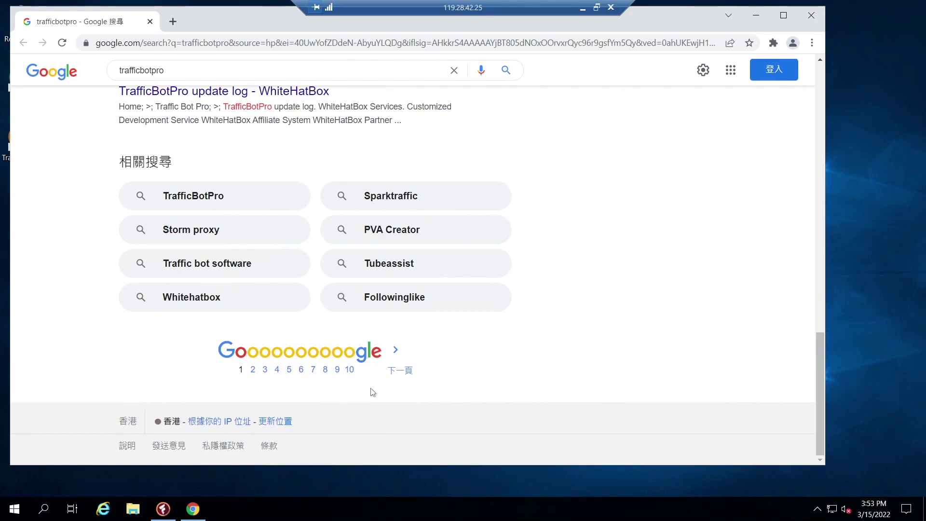
scroll(372, 392, "up", 1)
scroll(372, 392, "up", 2)
scroll(372, 392, "up", 2)
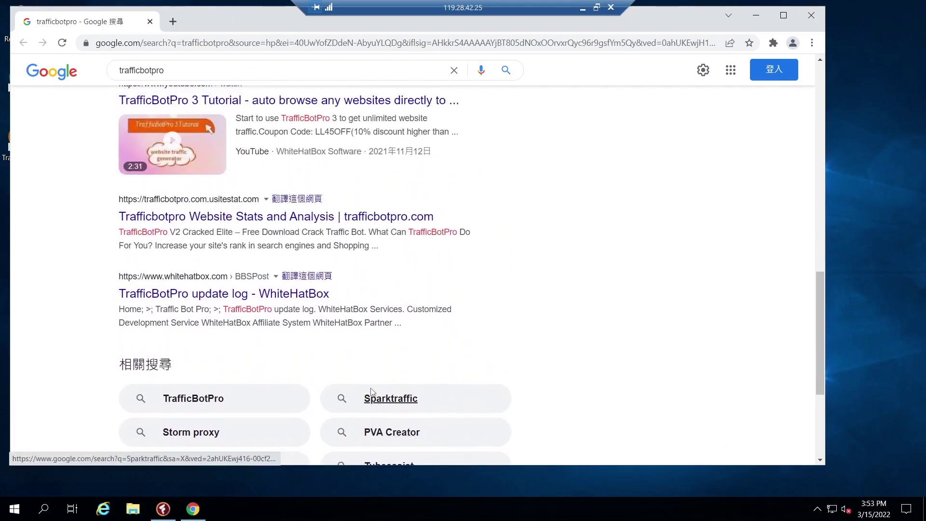
scroll(373, 392, "up", 1)
scroll(372, 391, "up", 2)
key("alt+F4")
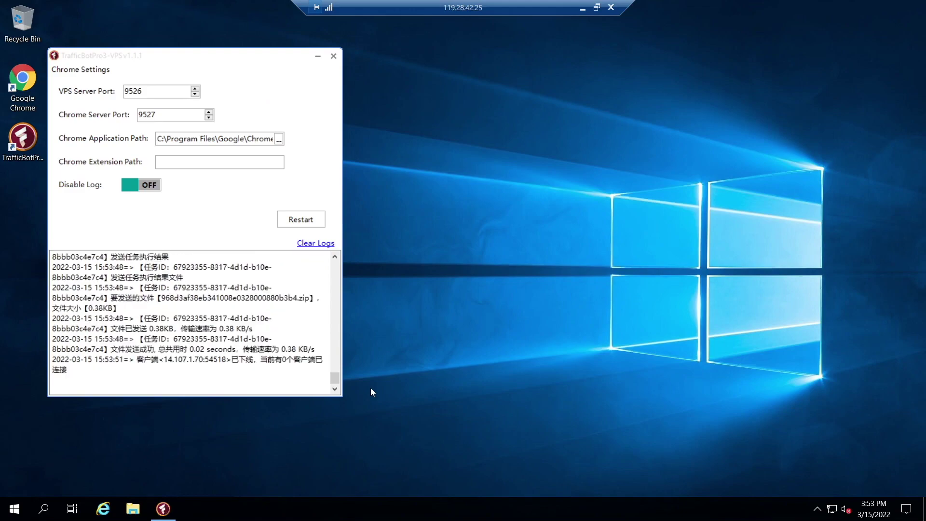
Hide the remote session and check the googleTBP task's result: 22 successes, 2 fails, stopped
left_click(582, 8)
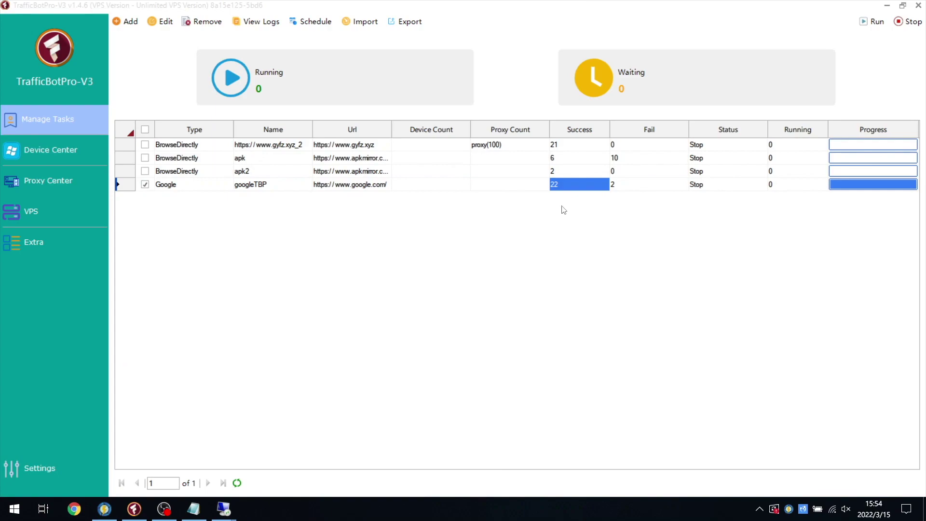
left_click(631, 192)
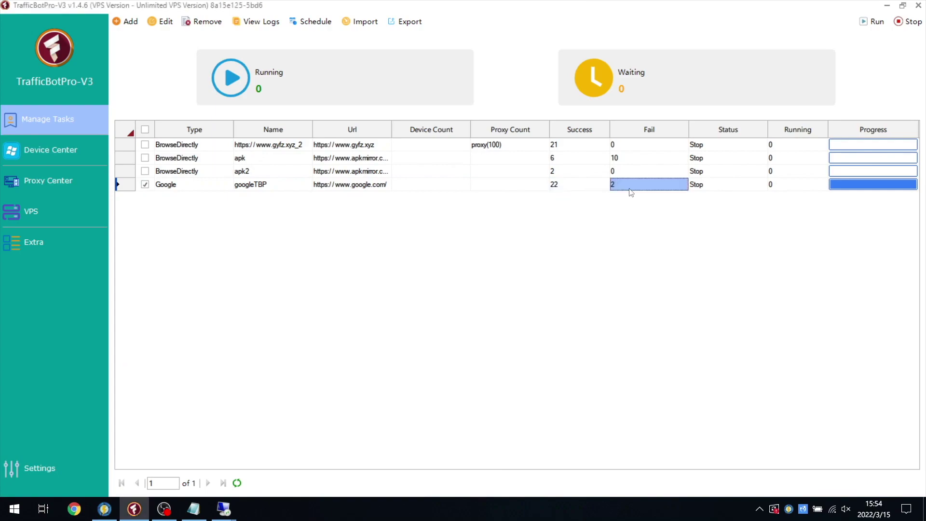